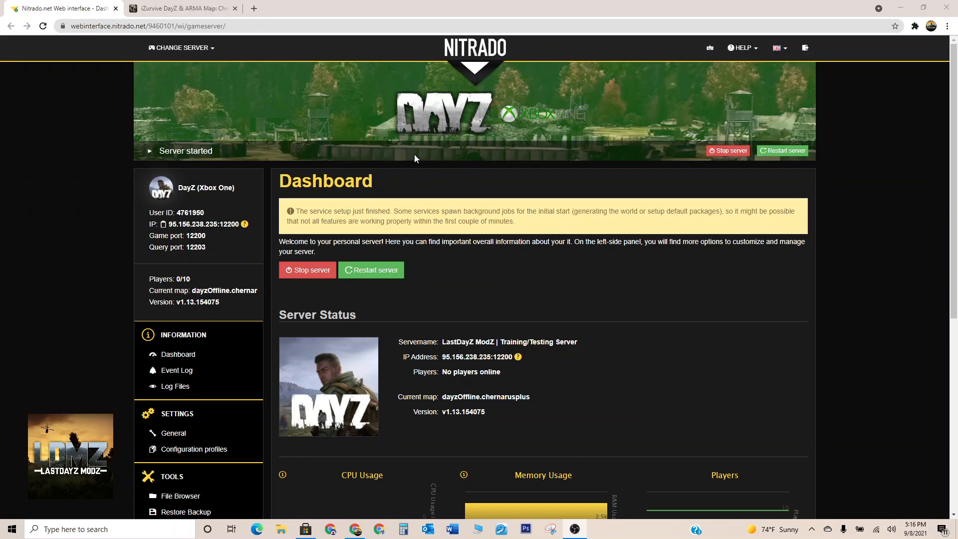
# Step: Open the dayzxb_missions/dayzOffline.chernarusplus folder in the server's file browser
pyautogui.scroll(-3, 231, 175)
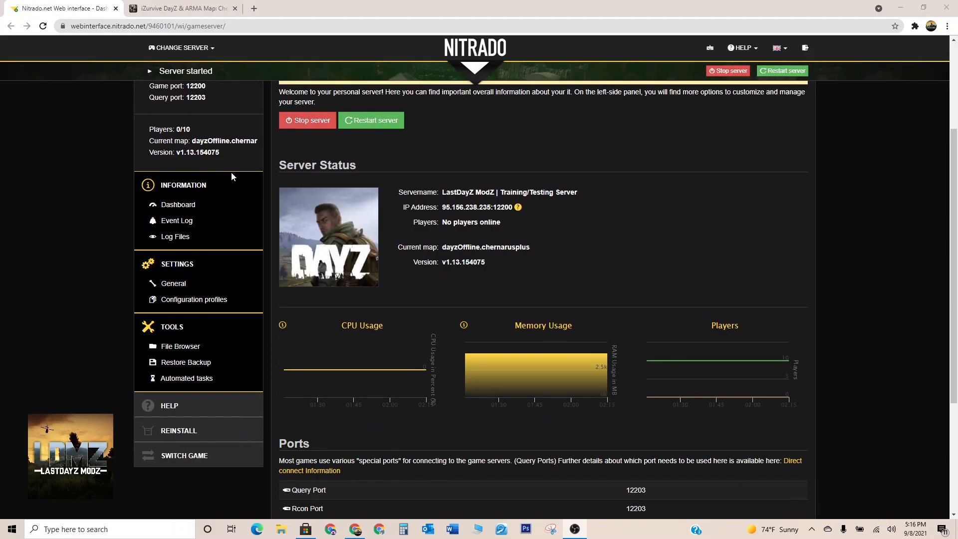
pyautogui.scroll(-1, 232, 176)
pyautogui.click(181, 297)
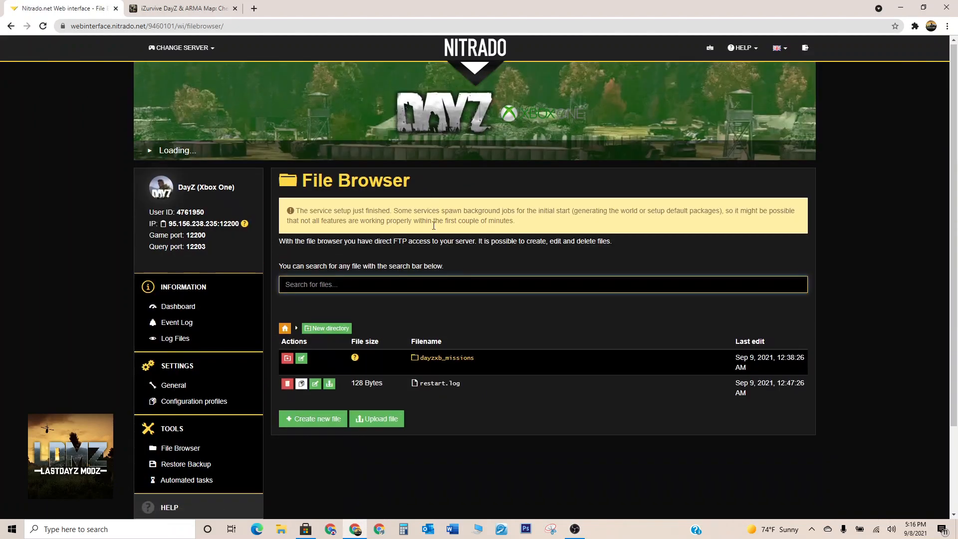
pyautogui.scroll(-1, 440, 301)
pyautogui.click(433, 314)
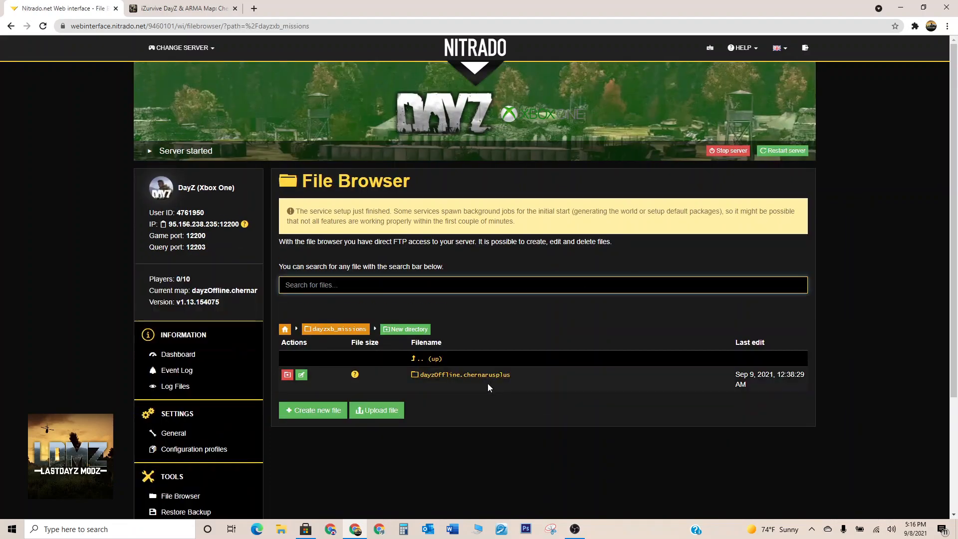
pyautogui.click(485, 378)
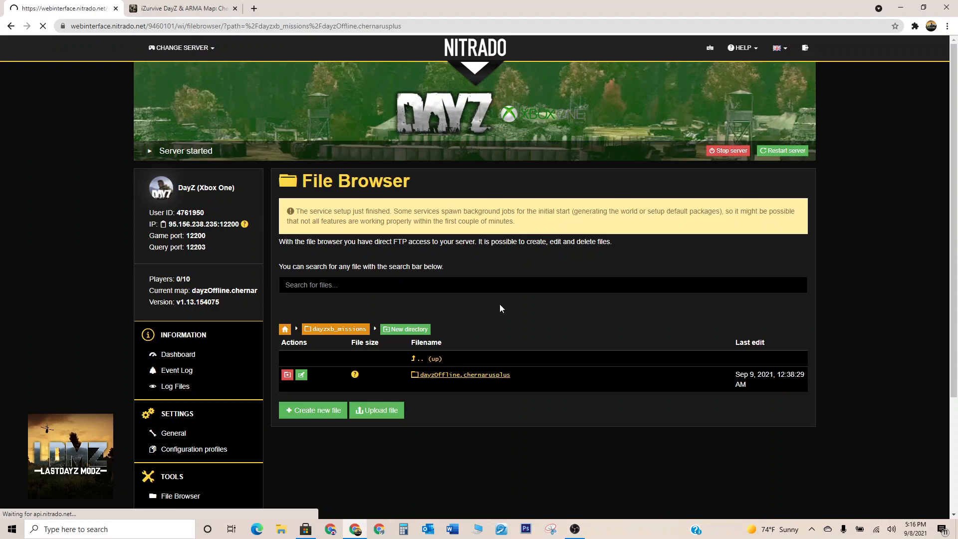
# Step: Download cfgplayerspawnpoints.xml from the mission folder into Server Backup > OG on the desktop
pyautogui.scroll(-3, 499, 304)
pyautogui.scroll(-2, 501, 309)
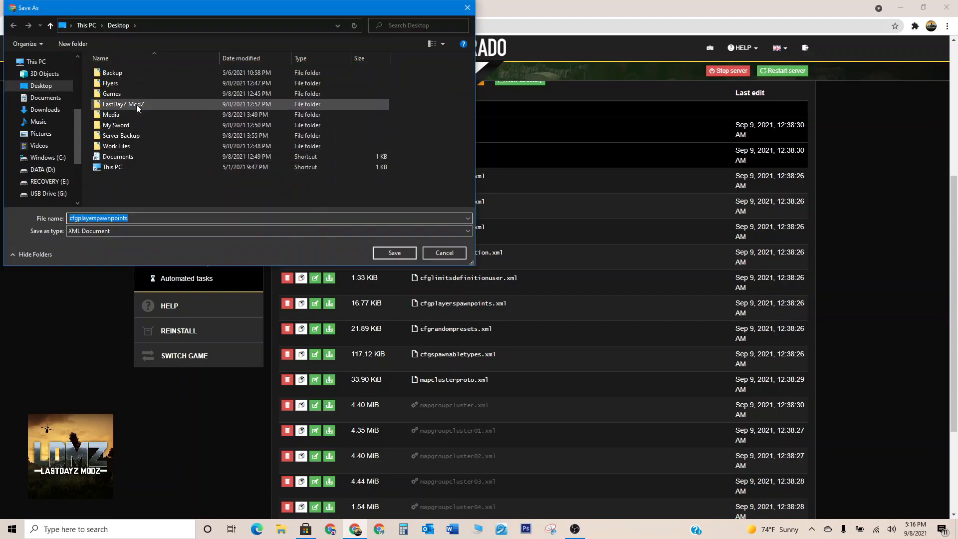
pyautogui.doubleClick(129, 139)
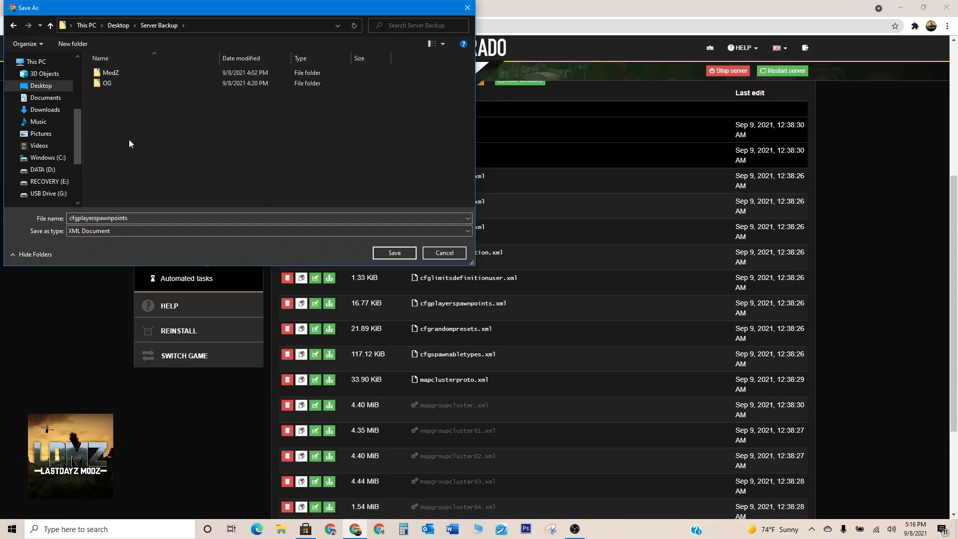
pyautogui.doubleClick(107, 84)
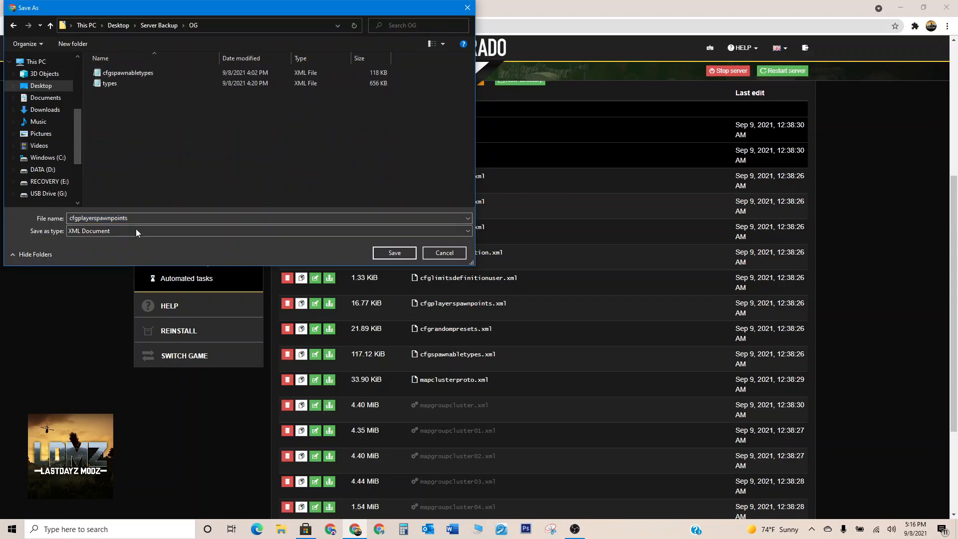
pyautogui.click(393, 253)
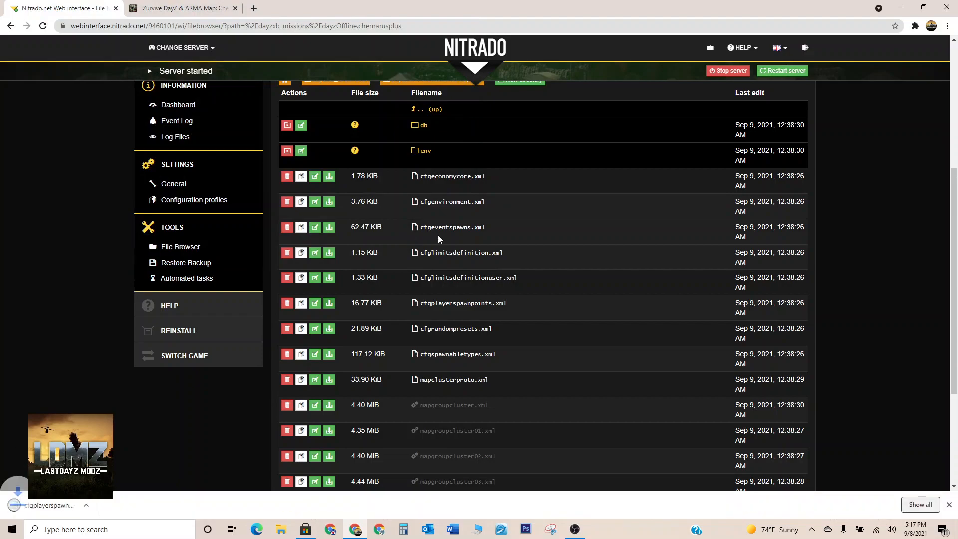
# Step: Minimize the browser and copy cfgplayerspawnpoints from the desktop's Server Backup > OG folder
pyautogui.click(901, 10)
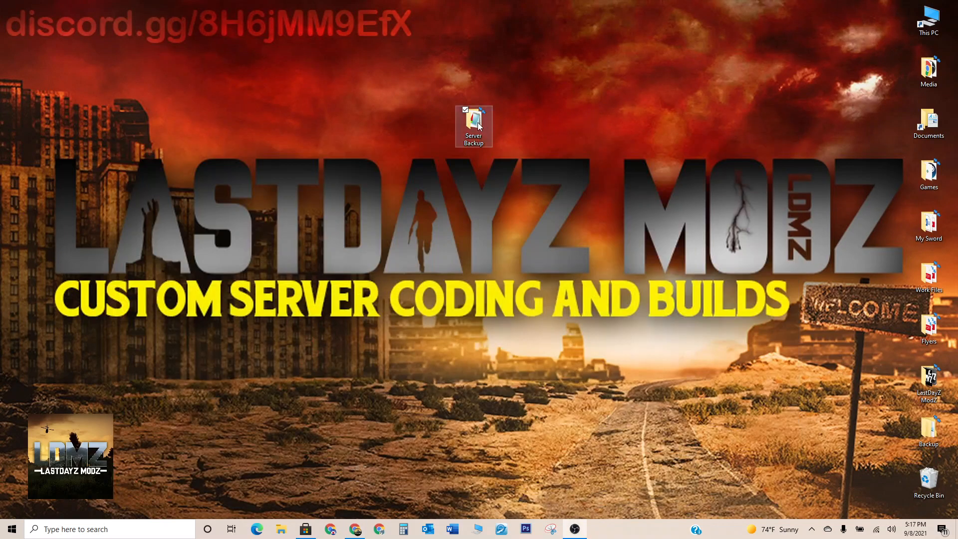
pyautogui.doubleClick(475, 121)
pyautogui.click(243, 198)
pyautogui.doubleClick(242, 198)
pyautogui.click(273, 187)
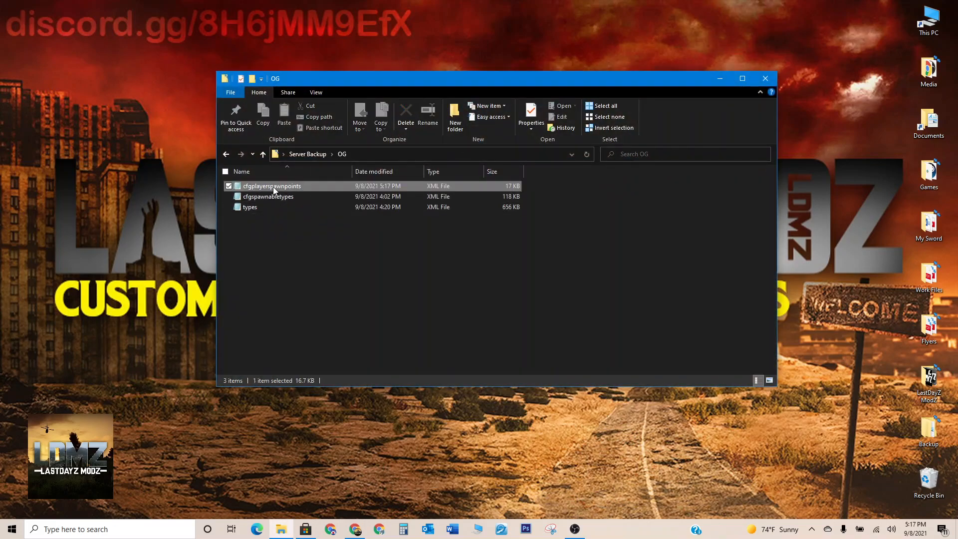
pyautogui.rightClick(273, 186)
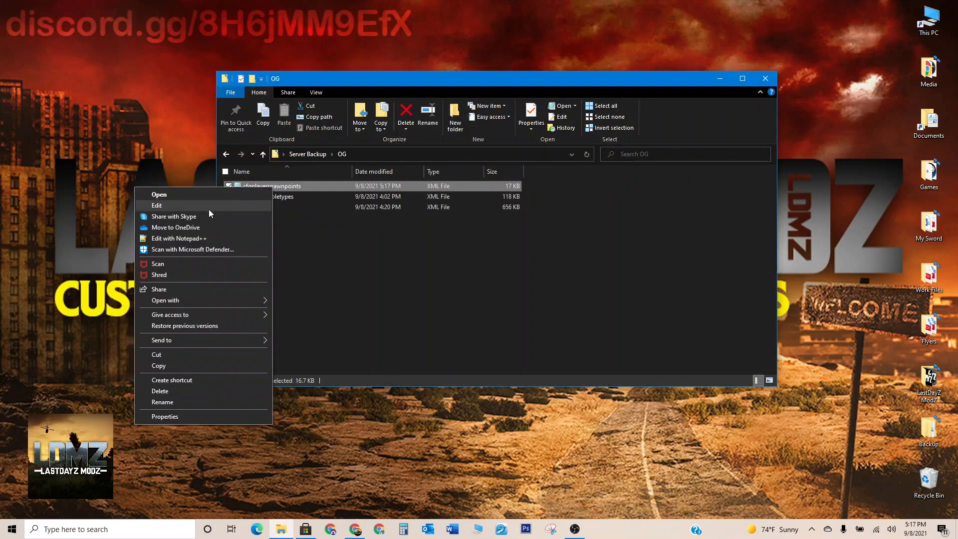
pyautogui.click(166, 366)
# Step: Paste the copied cfgplayerspawnpoints file into the ModZ folder of Server Backup
pyautogui.click(227, 154)
pyautogui.doubleClick(245, 186)
pyautogui.rightClick(282, 227)
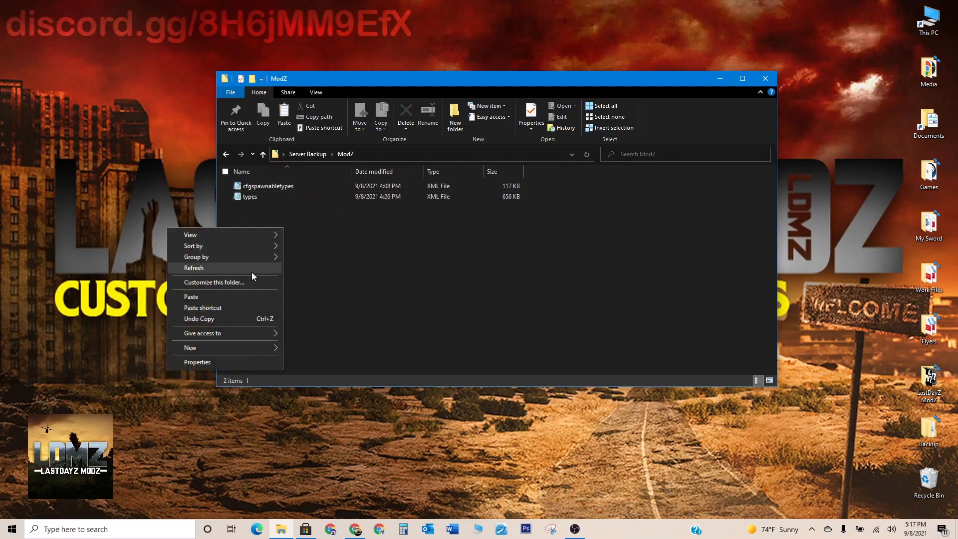
pyautogui.click(269, 299)
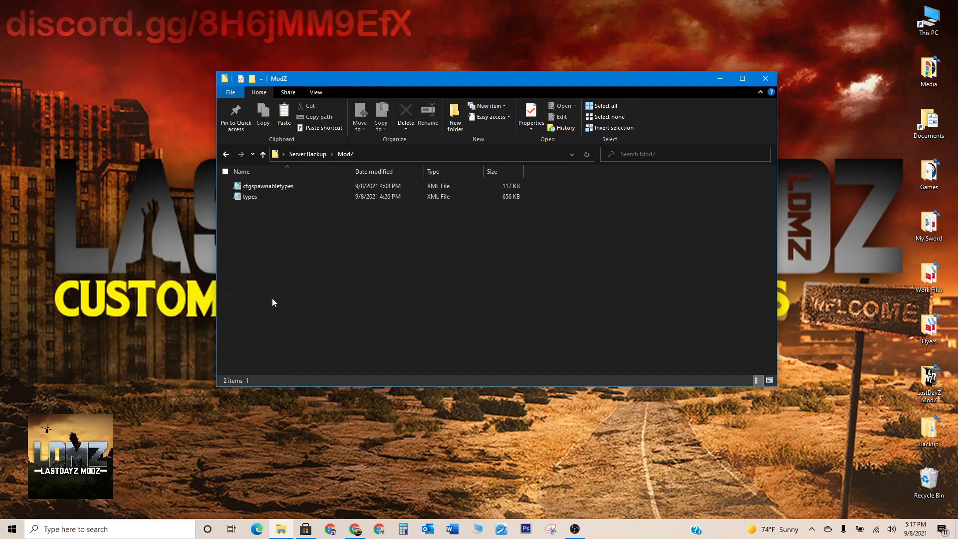
pyautogui.click(384, 252)
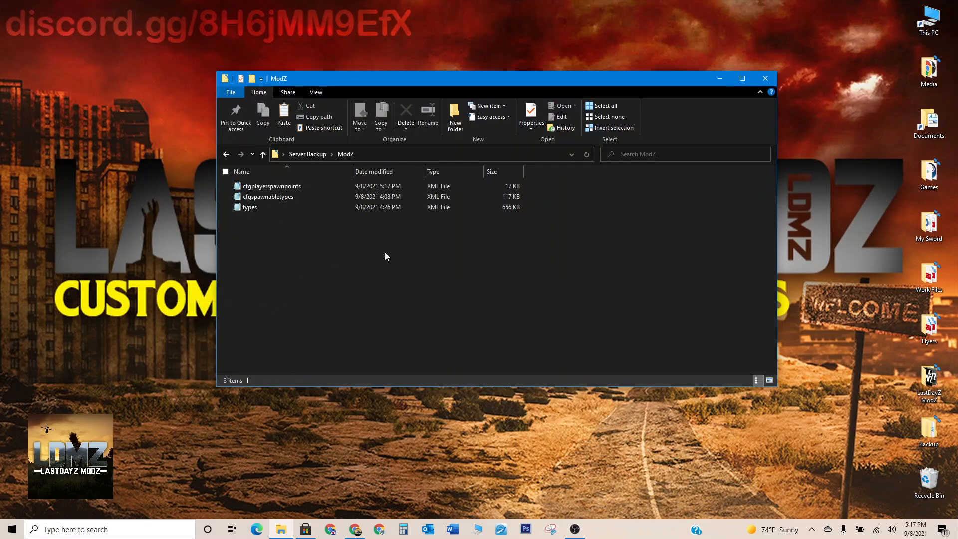
# Step: Check the OG folder, and open the ModZ copy of cfgplayerspawnpoints in a maximized Notepad window
pyautogui.click(228, 153)
pyautogui.doubleClick(245, 196)
pyautogui.click(230, 155)
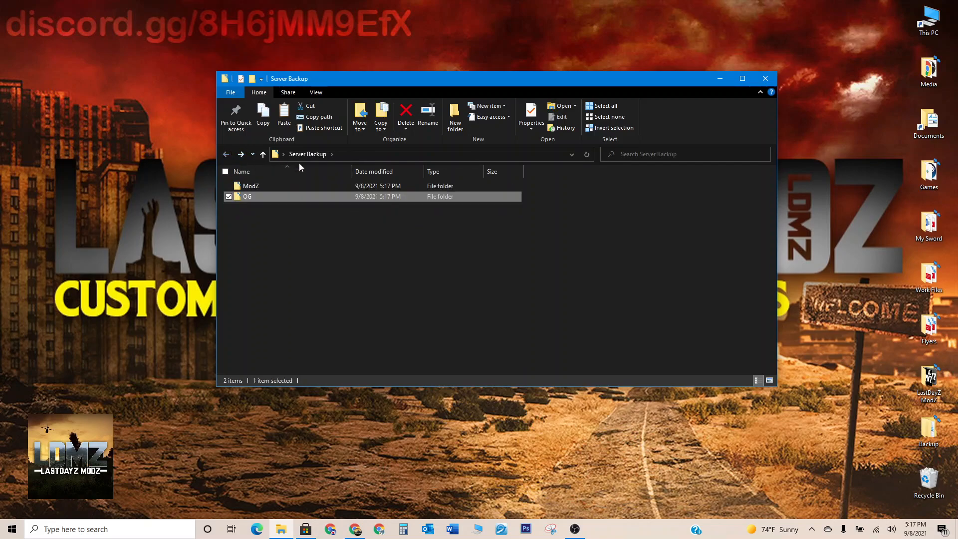
pyautogui.doubleClick(251, 187)
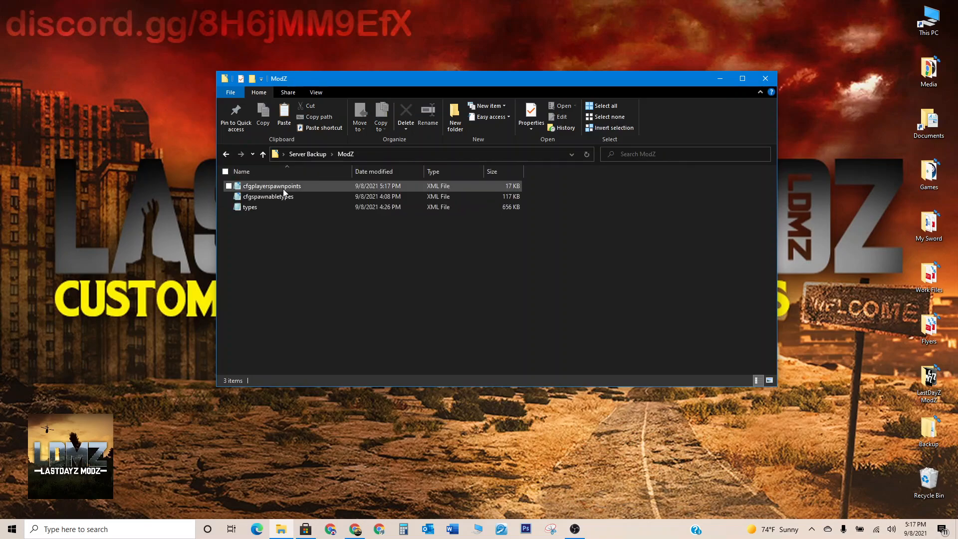
pyautogui.doubleClick(289, 185)
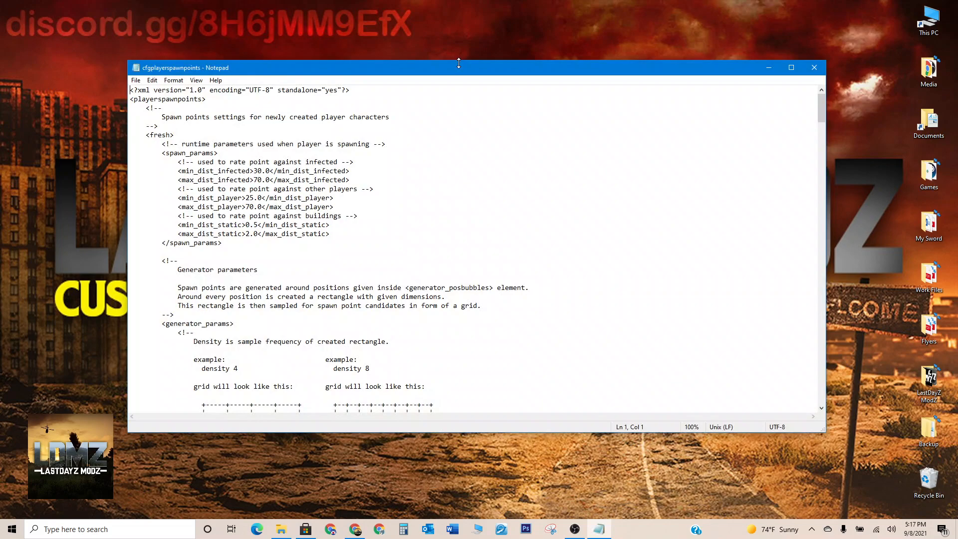
pyautogui.doubleClick(457, 70)
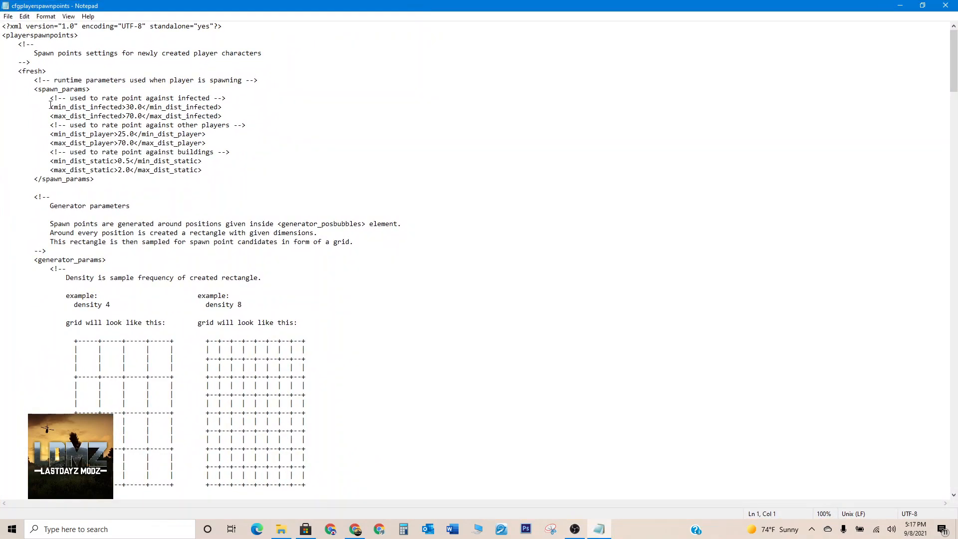
# Step: Examine the fresh-spawn section of the file: spawn parameters, generator parameters and the list of generator_posbubbles positions
pyautogui.scroll(-14, 133, 150)
pyautogui.scroll(-5, 161, 289)
pyautogui.scroll(8, 181, 177)
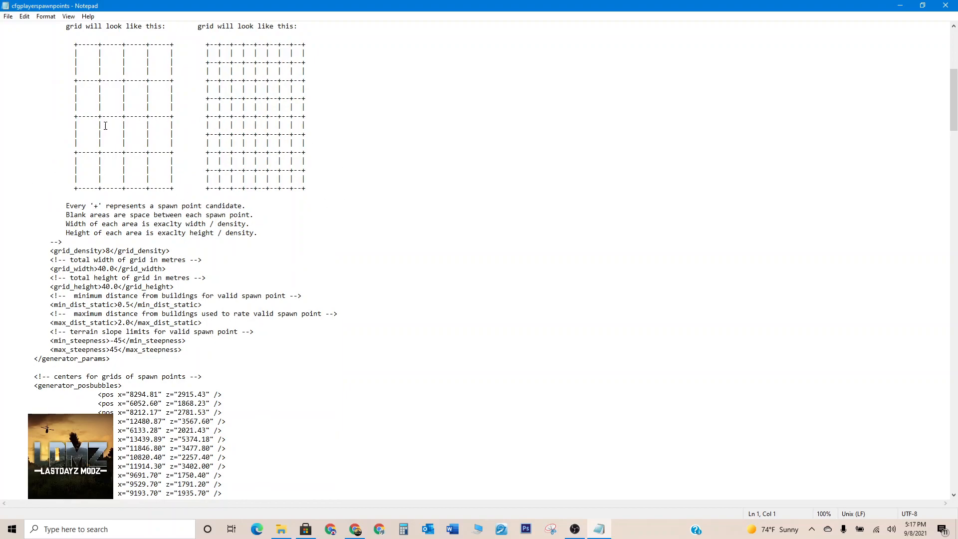
pyautogui.scroll(4, 111, 110)
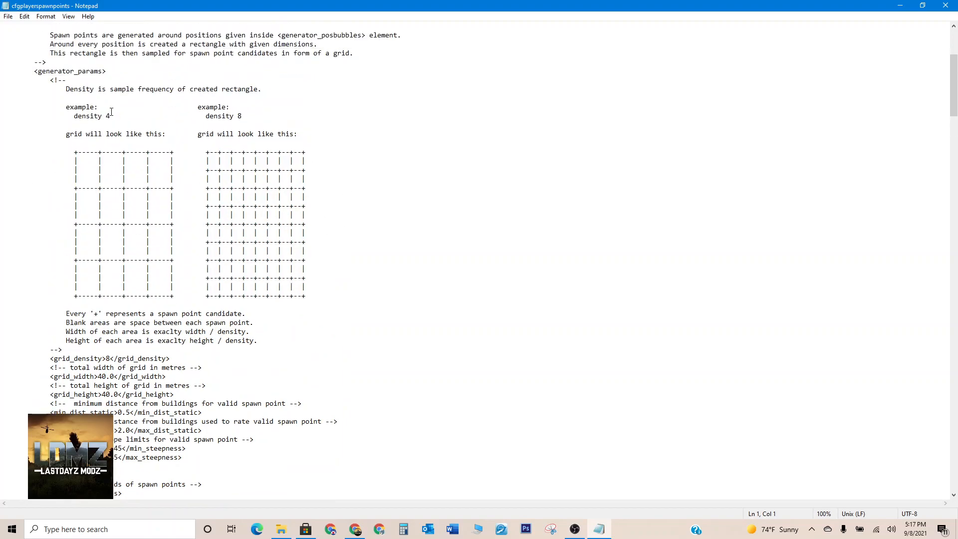
pyautogui.scroll(9, 110, 111)
pyautogui.scroll(-17, 111, 111)
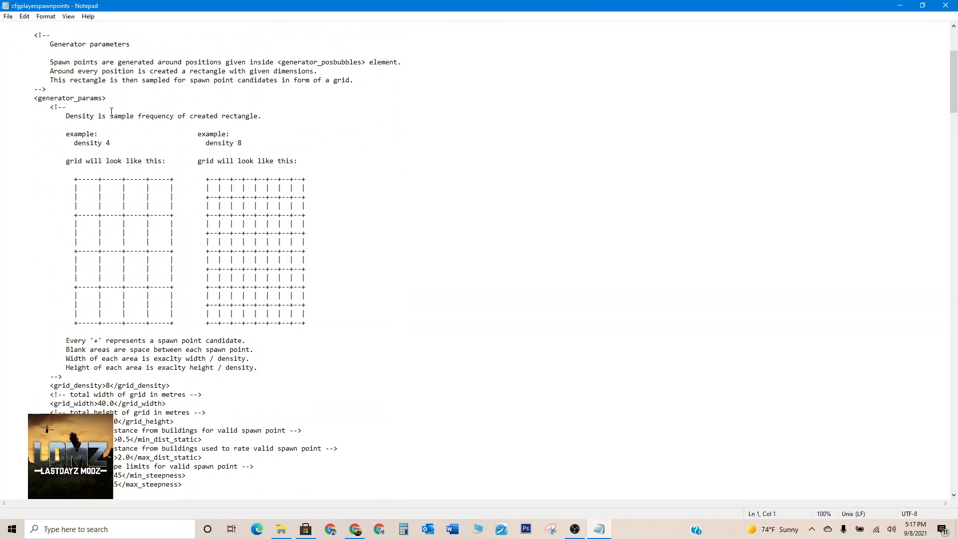
pyautogui.scroll(-1, 111, 111)
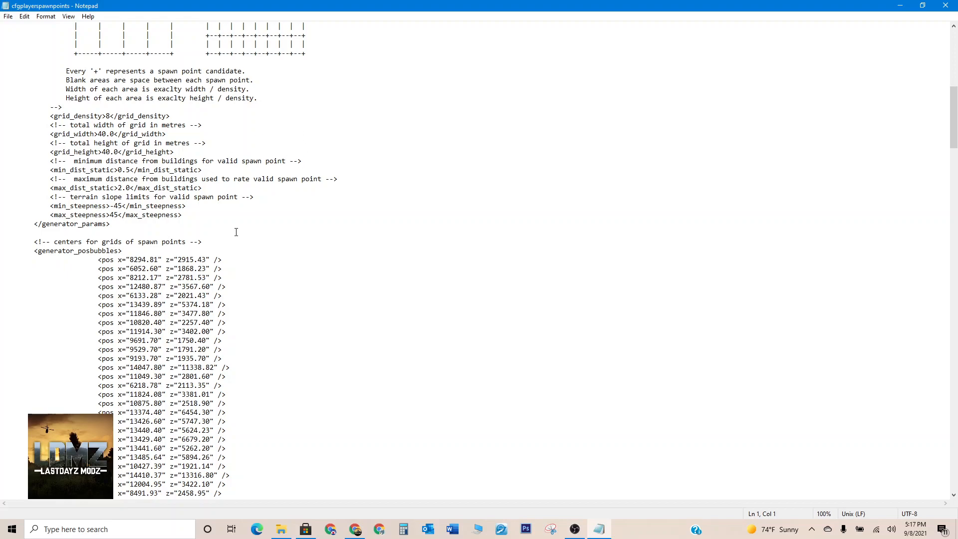
pyautogui.scroll(-20, 235, 230)
pyautogui.scroll(-11, 243, 240)
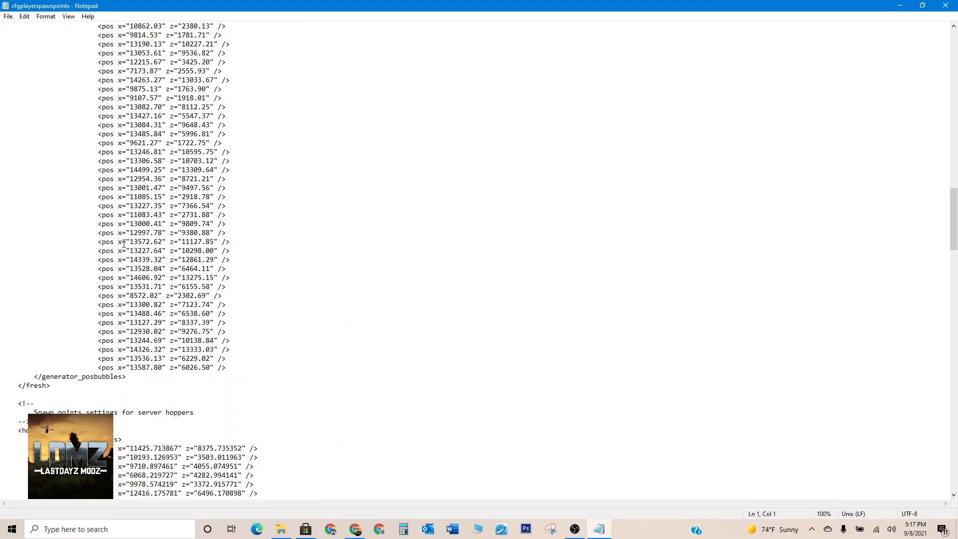
pyautogui.scroll(3, 123, 244)
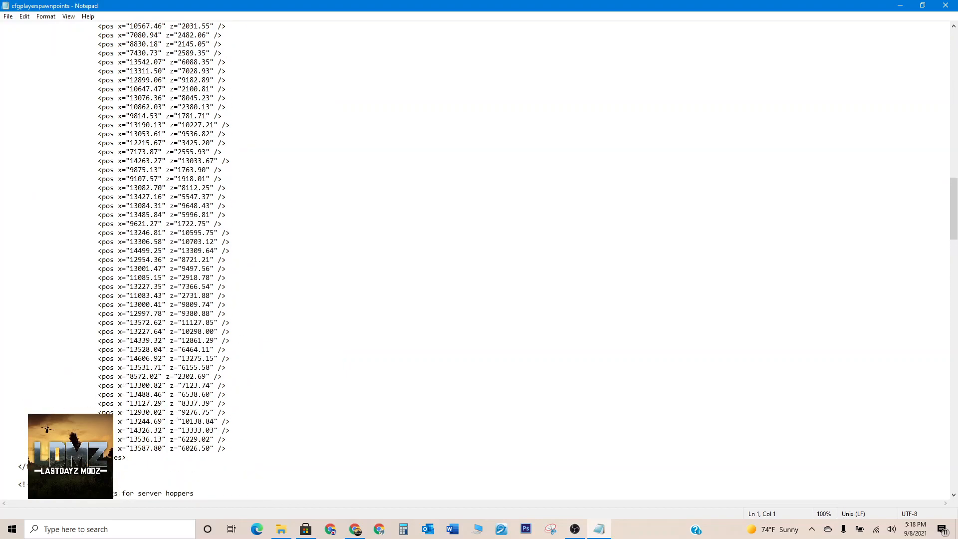
pyautogui.scroll(20, 488, 260)
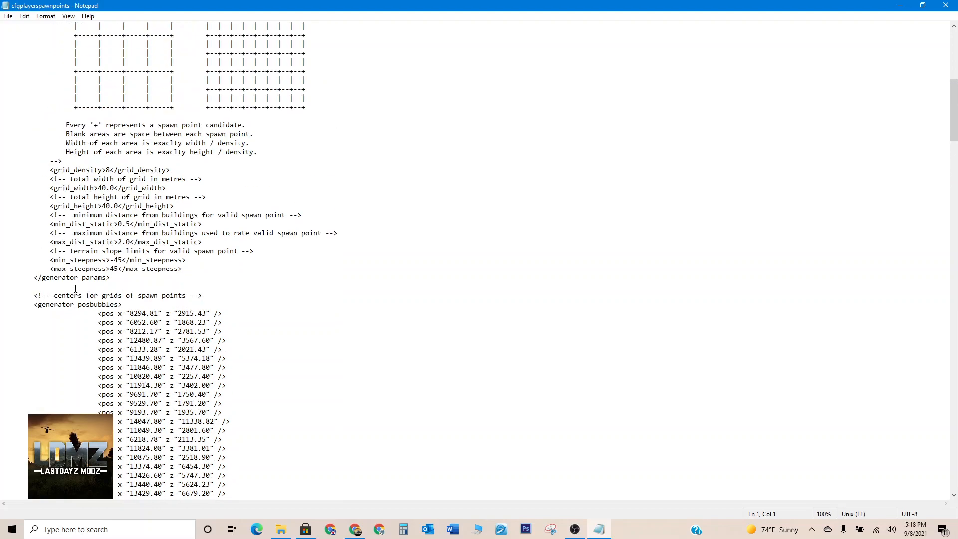
pyautogui.scroll(3, 76, 289)
pyautogui.scroll(4, 73, 292)
pyautogui.scroll(-4, 72, 293)
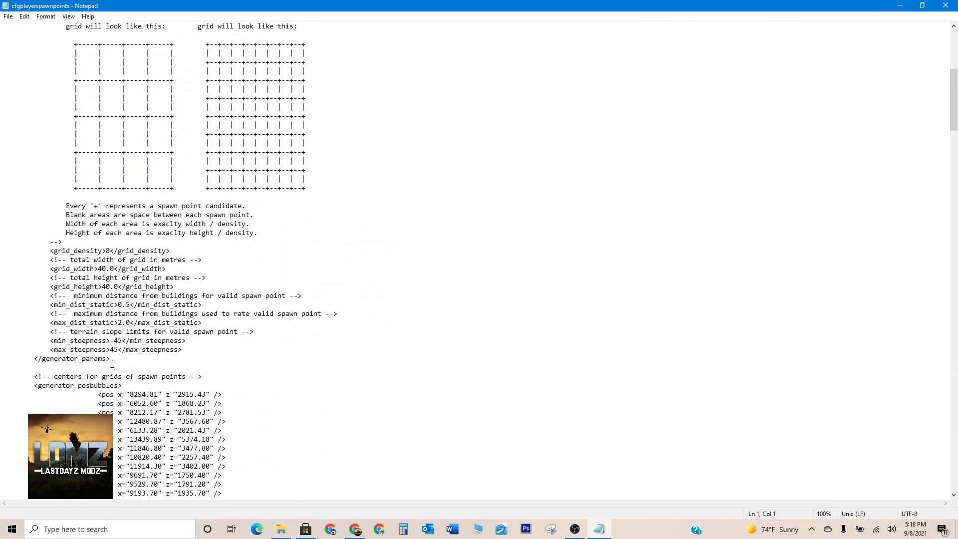
pyautogui.scroll(6, 112, 363)
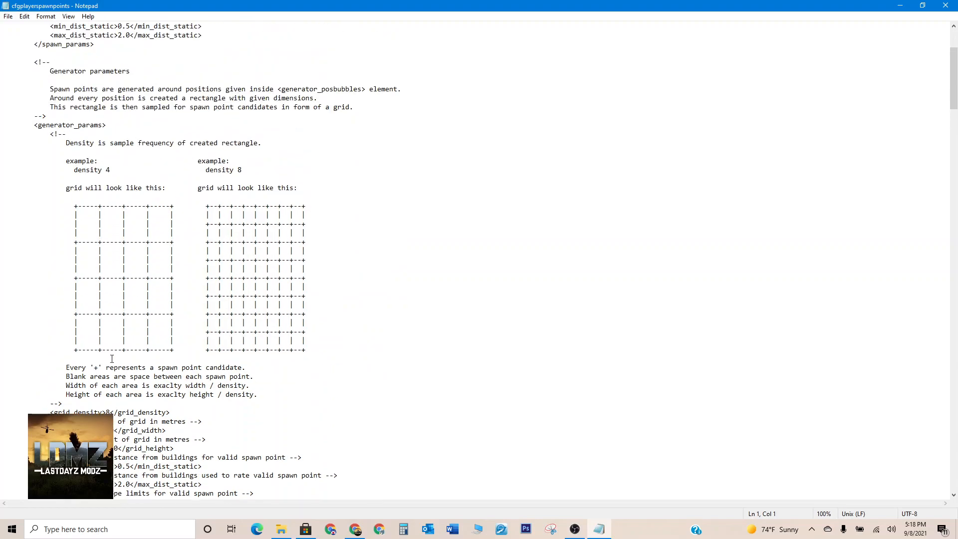
pyautogui.scroll(3, 111, 358)
pyautogui.scroll(2, 111, 358)
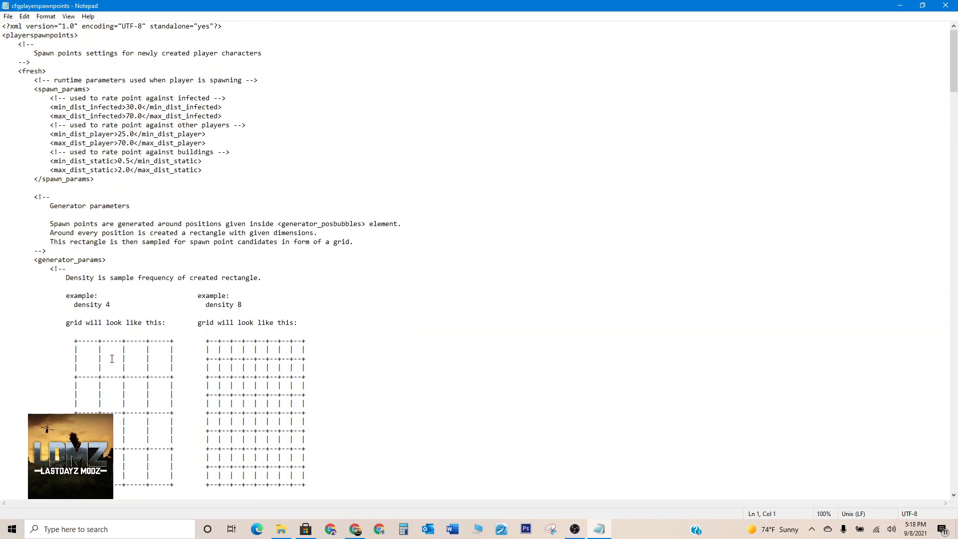
# Step: Delete every fresh-spawn position after the first one in generator_posbubbles, remove the leftover blank line, and check the closing tag
pyautogui.scroll(-18, 112, 359)
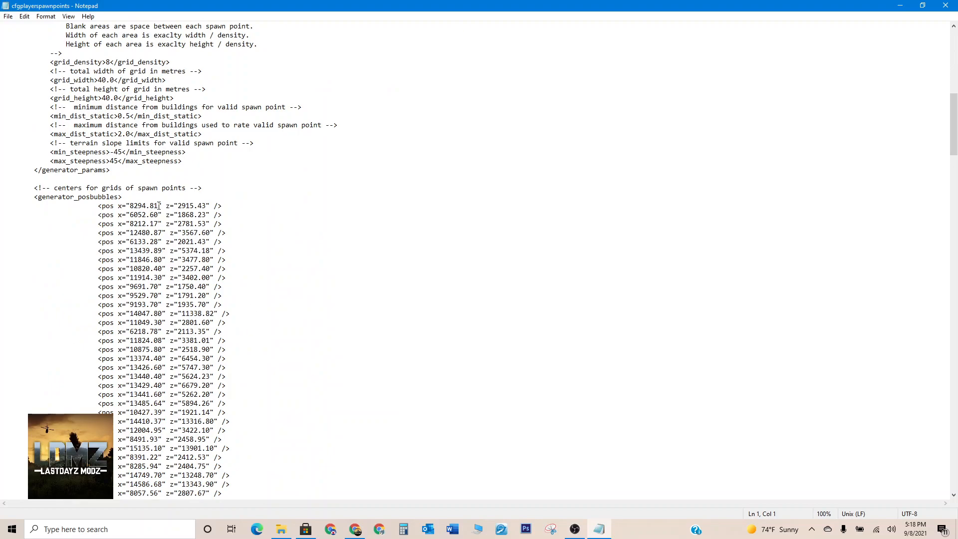
pyautogui.scroll(-9, 198, 211)
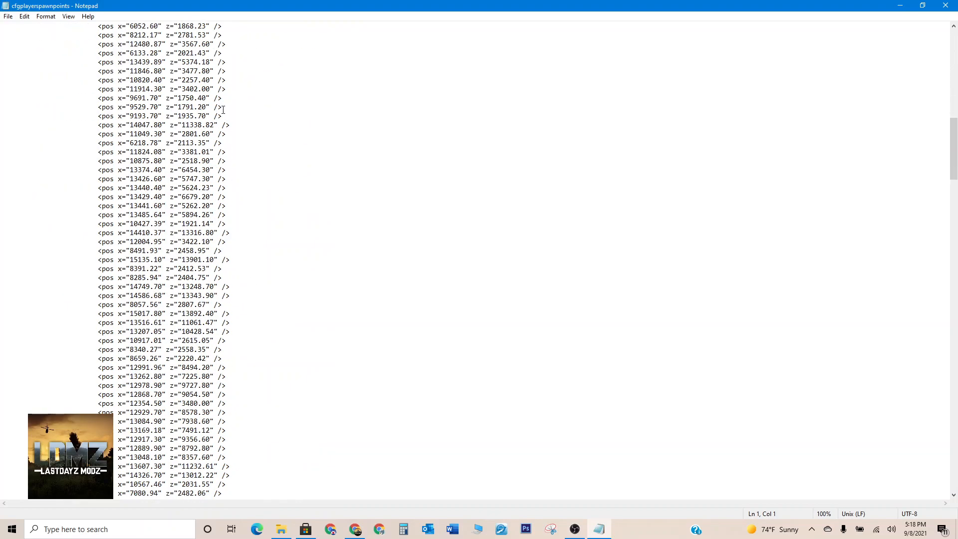
pyautogui.scroll(-20, 208, 265)
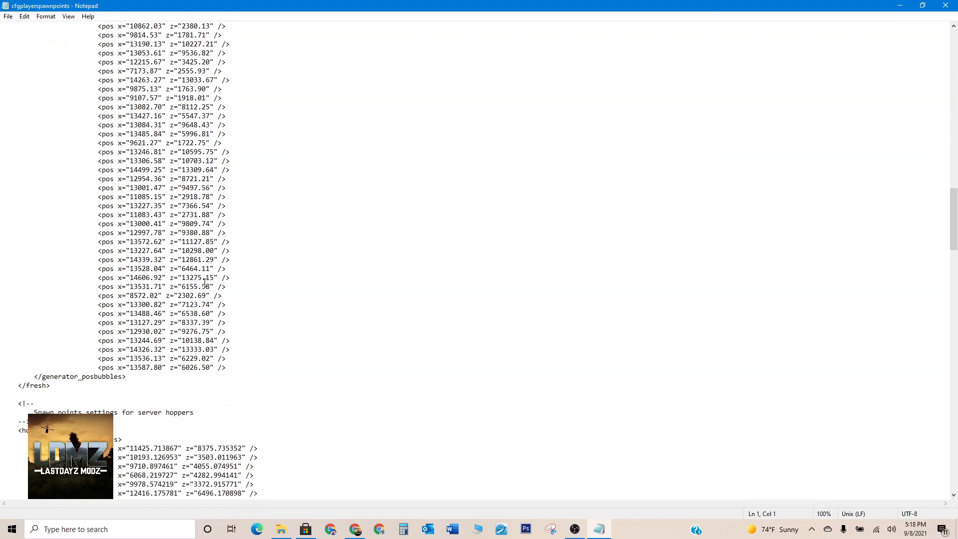
pyautogui.moveTo(227, 367); pyautogui.dragTo(18, 304)
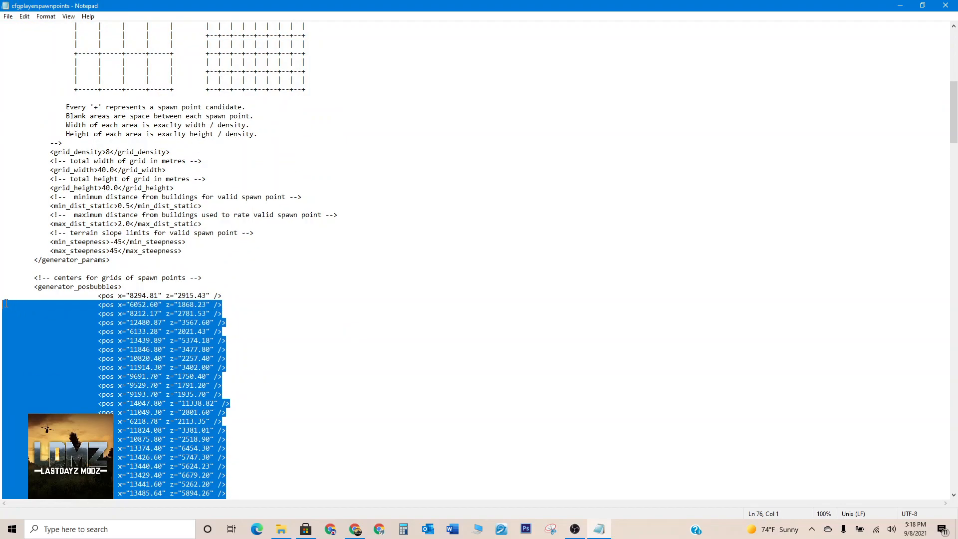
pyautogui.press('Delete')
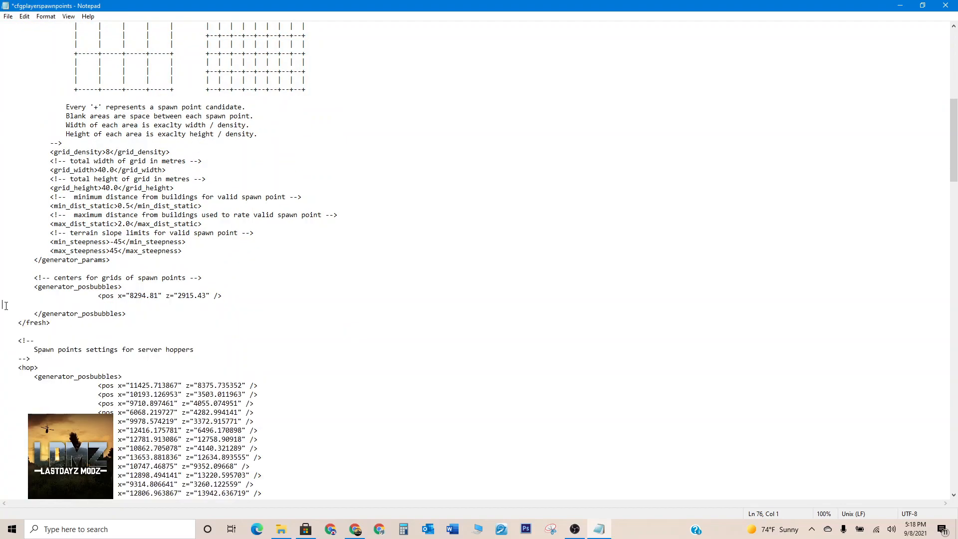
pyautogui.press('BackSpace')
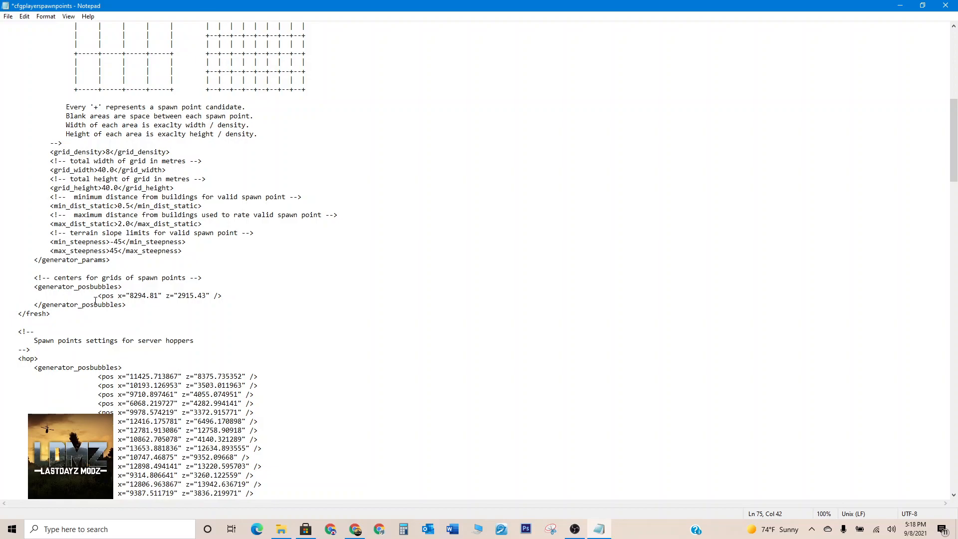
pyautogui.moveTo(38, 304); pyautogui.dragTo(98, 304)
pyautogui.moveTo(36, 304); pyautogui.dragTo(125, 305)
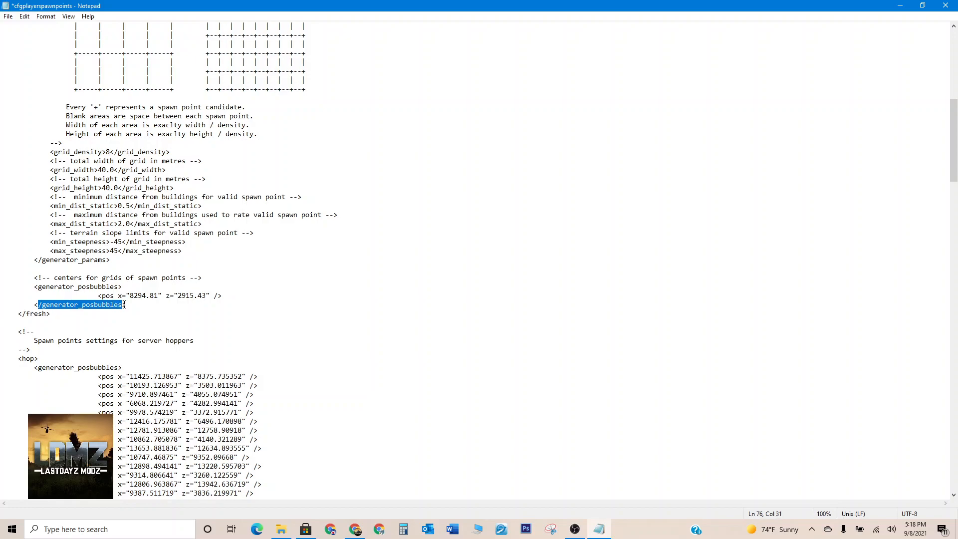
# Step: Deselect the closing tag in the spawn file, set the file aside, and switch to the iZurvive DayZ map in the browser
pyautogui.click(198, 296)
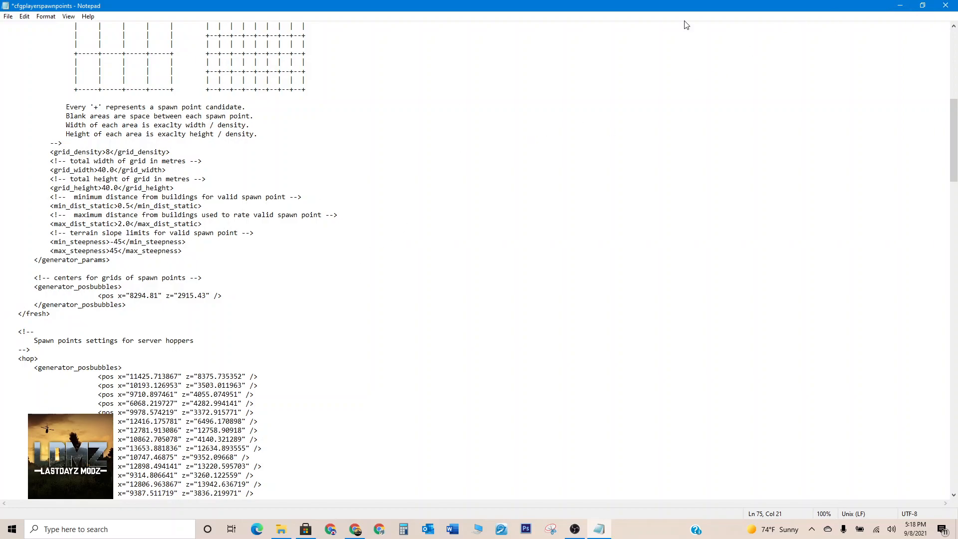
pyautogui.click(902, 5)
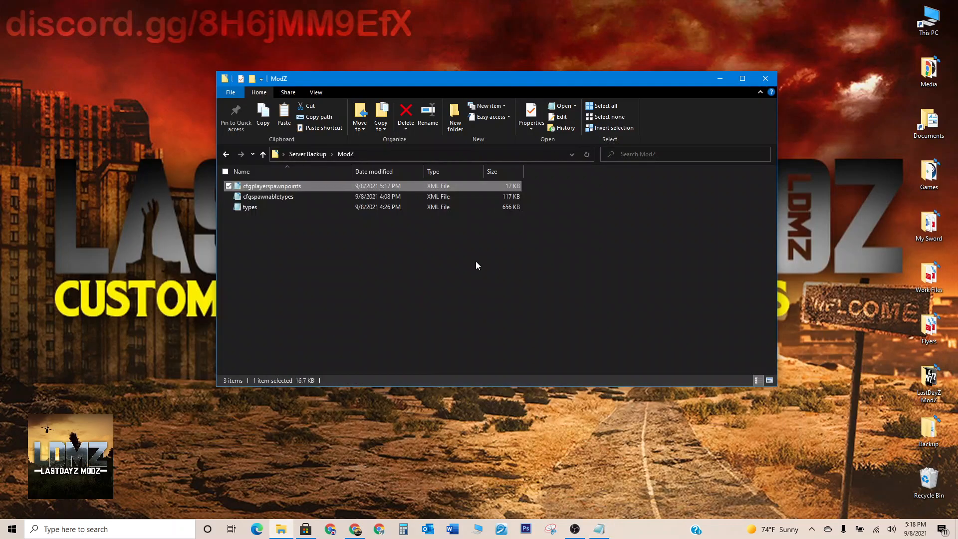
pyautogui.click(359, 533)
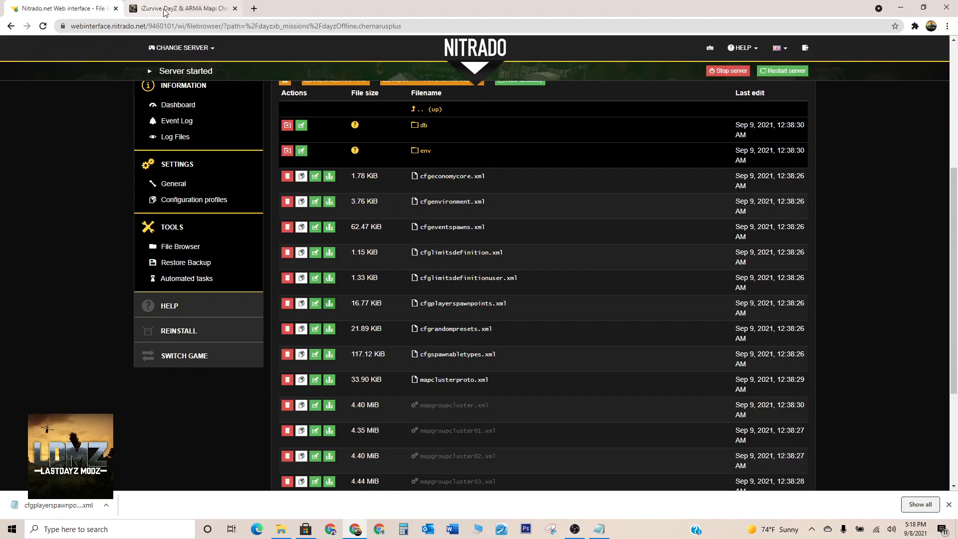
pyautogui.click(149, 6)
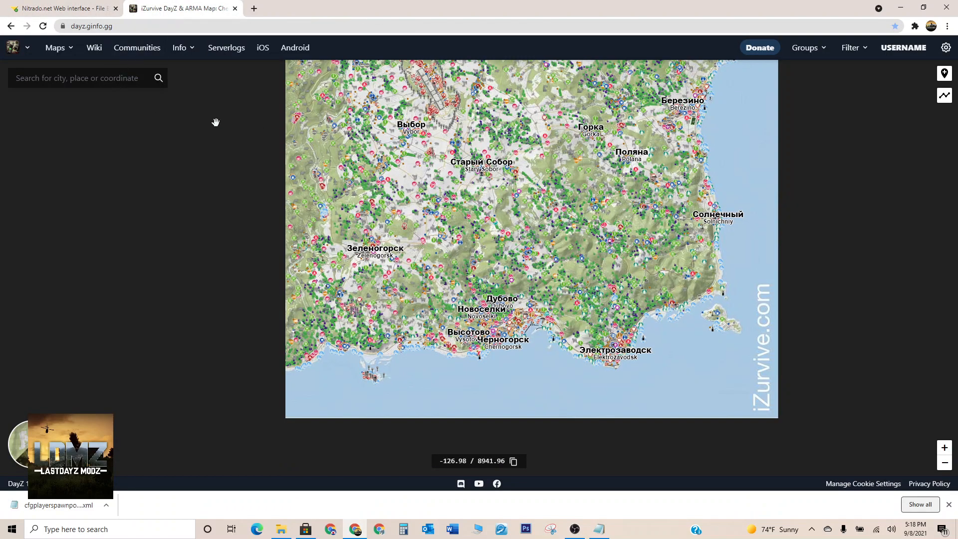
# Step: Locate the Vybor airfield on the Chernarus map and examine its runway and surrounding buildings up close
pyautogui.scroll(1, 434, 176)
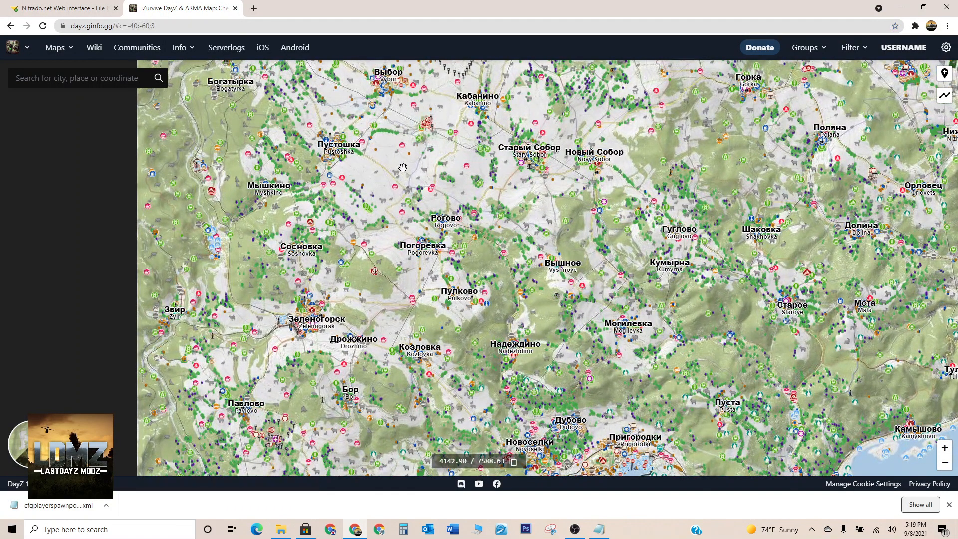
pyautogui.moveTo(413, 145); pyautogui.dragTo(454, 260)
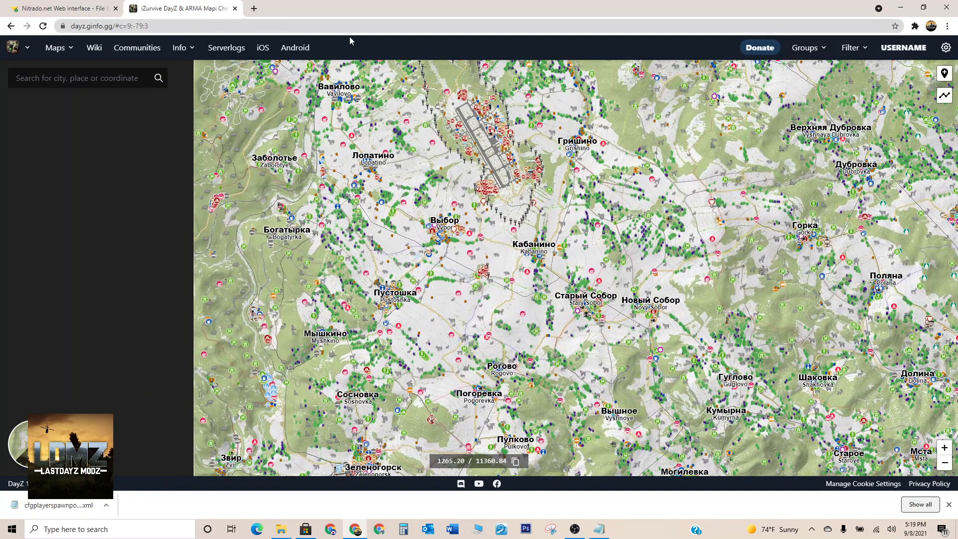
pyautogui.moveTo(536, 202); pyautogui.dragTo(533, 303)
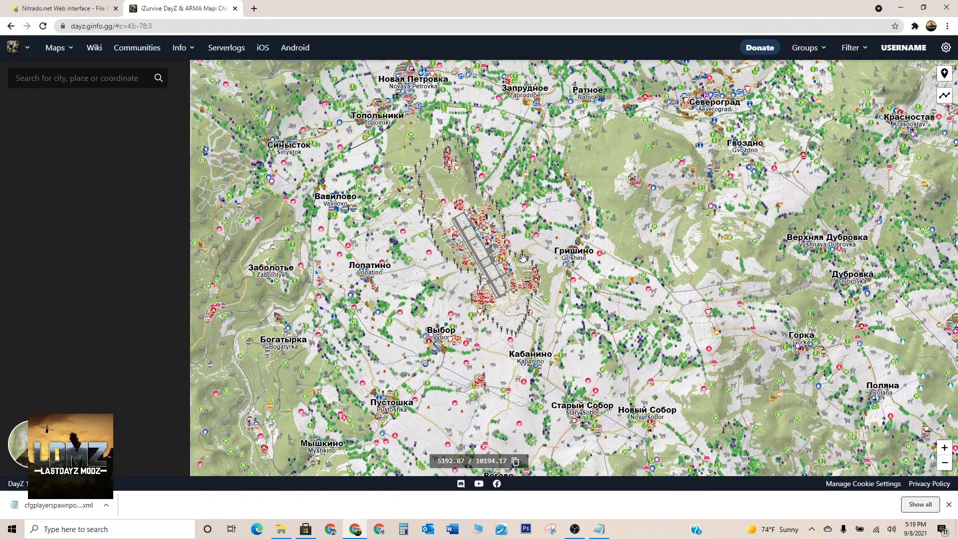
pyautogui.scroll(1, 523, 256)
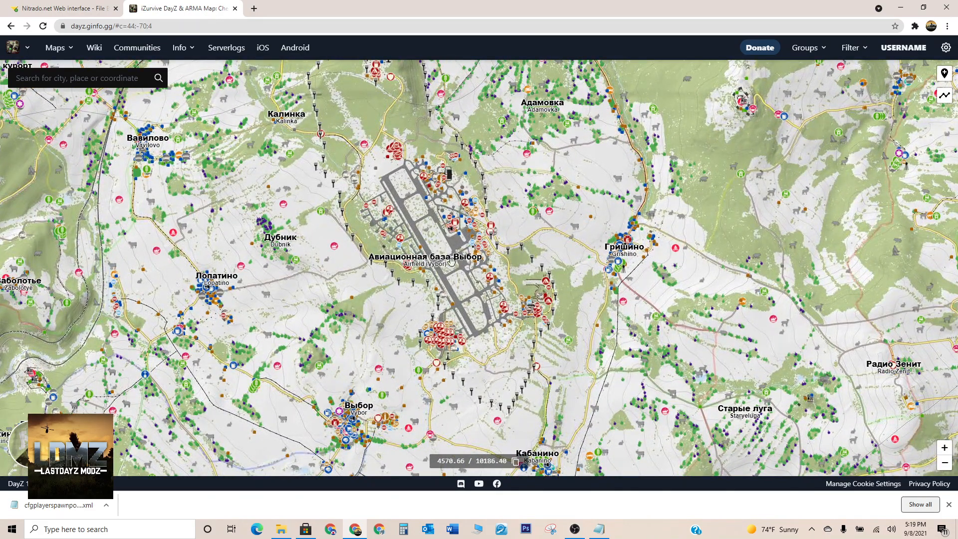
pyautogui.scroll(1, 471, 266)
pyautogui.scroll(2, 472, 266)
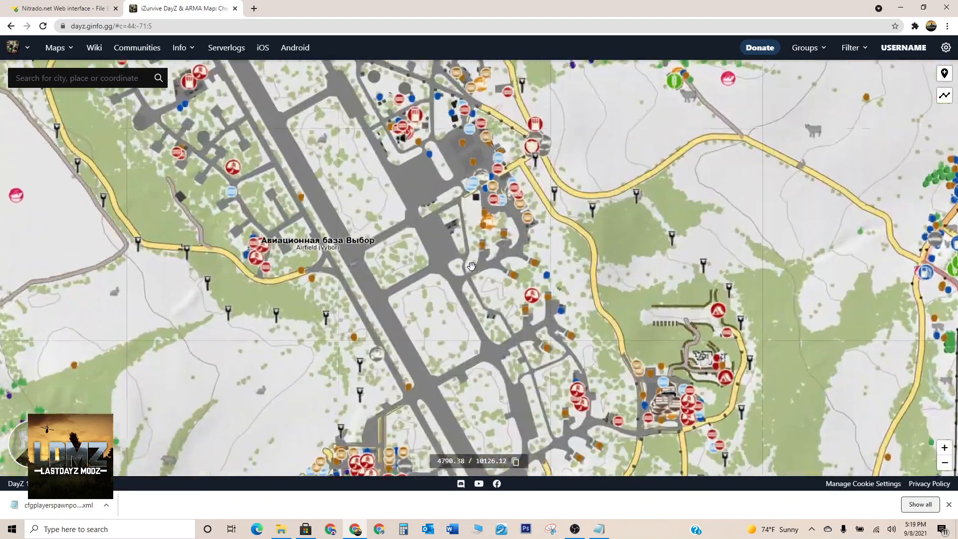
pyautogui.scroll(-3, 389, 227)
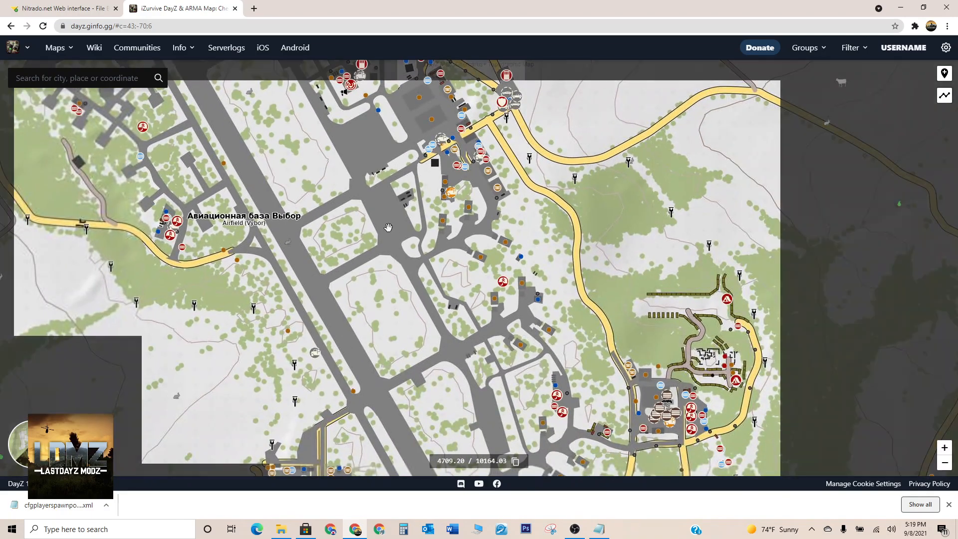
pyautogui.moveTo(443, 249); pyautogui.dragTo(463, 274)
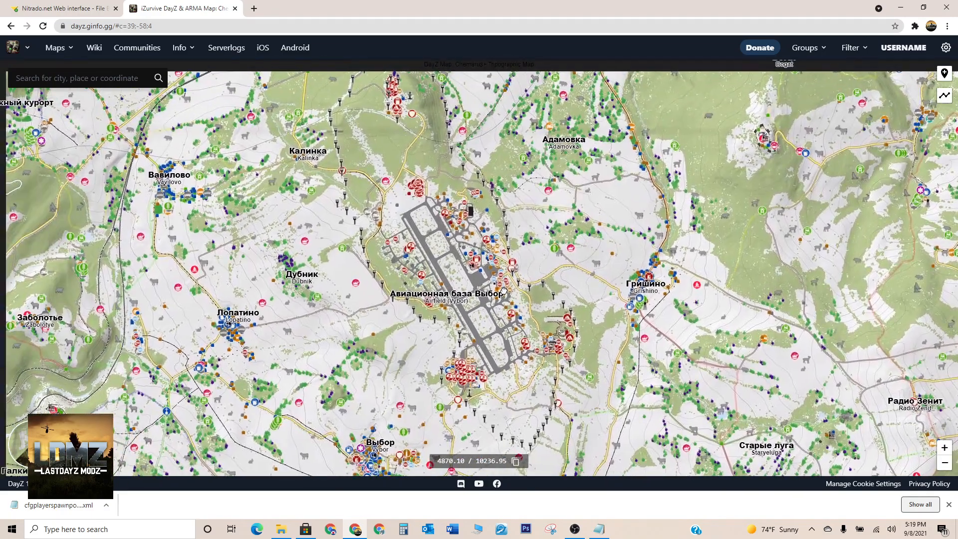
pyautogui.scroll(1, 471, 276)
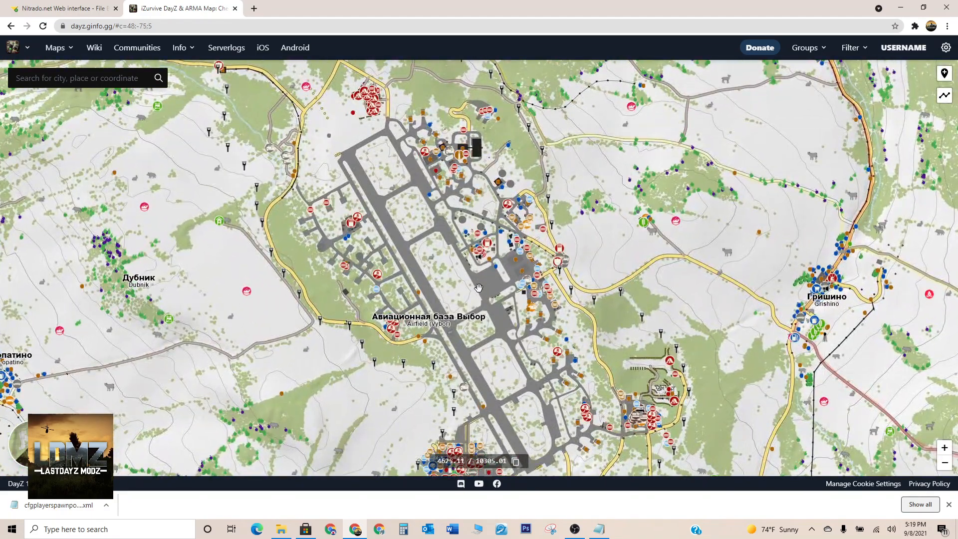
pyautogui.scroll(1, 478, 288)
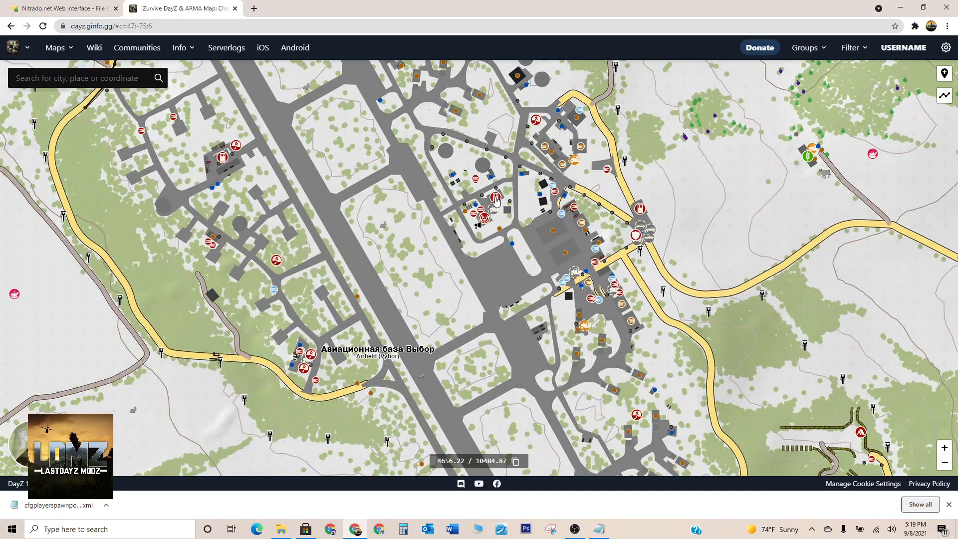
# Step: View the loot details of the airfield's ATC Tower and of the MS3 Cargo wreck, dismissing the username prompts
pyautogui.click(484, 220)
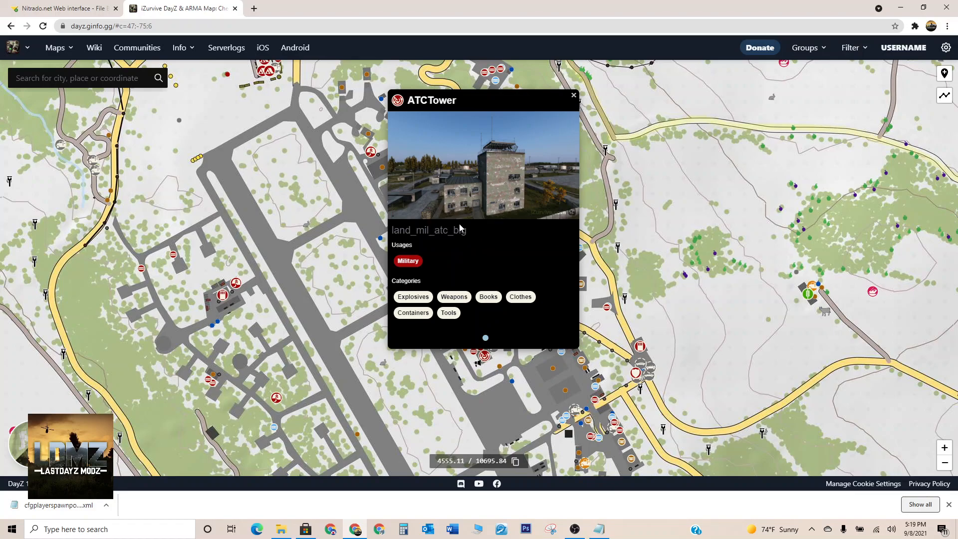
pyautogui.click(574, 96)
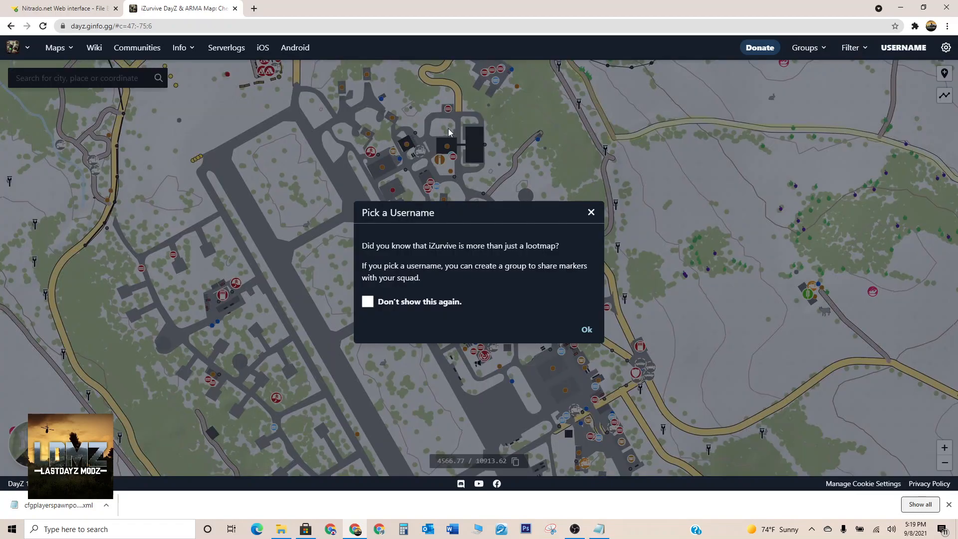
pyautogui.click(593, 213)
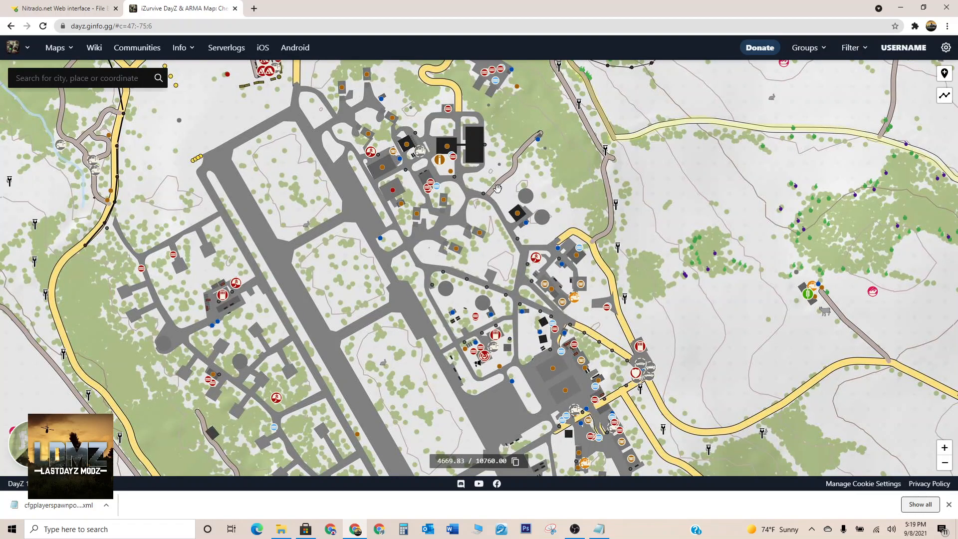
pyautogui.click(454, 160)
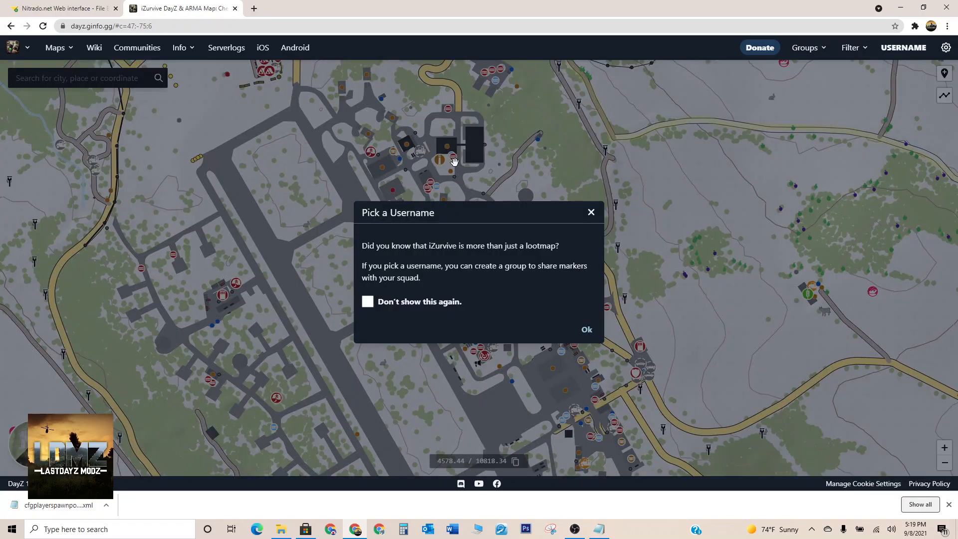
pyautogui.click(589, 211)
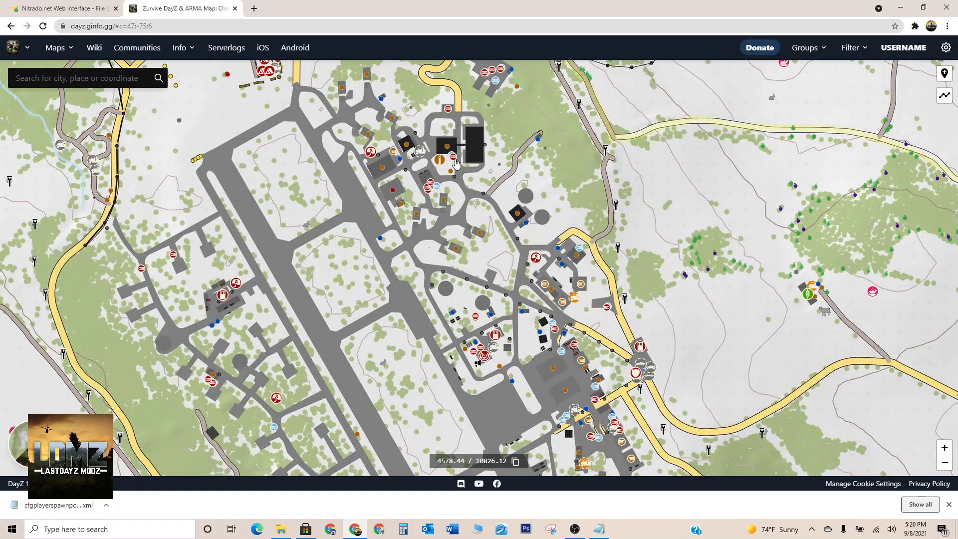
pyautogui.click(370, 156)
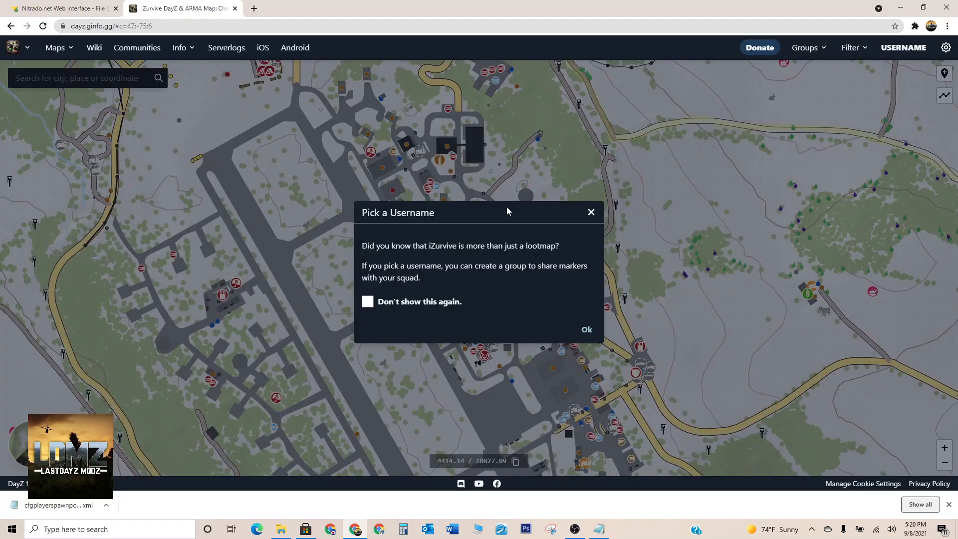
pyautogui.click(591, 213)
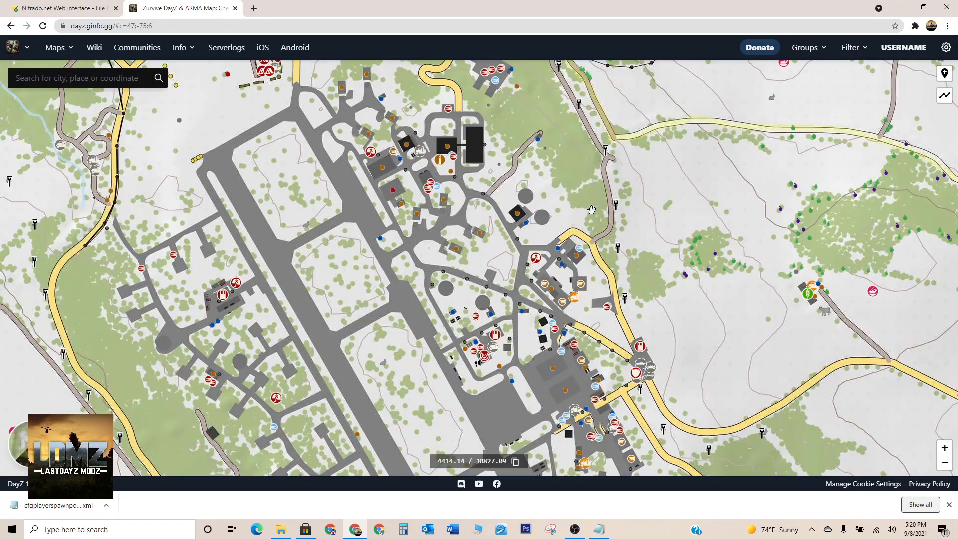
pyautogui.click(420, 153)
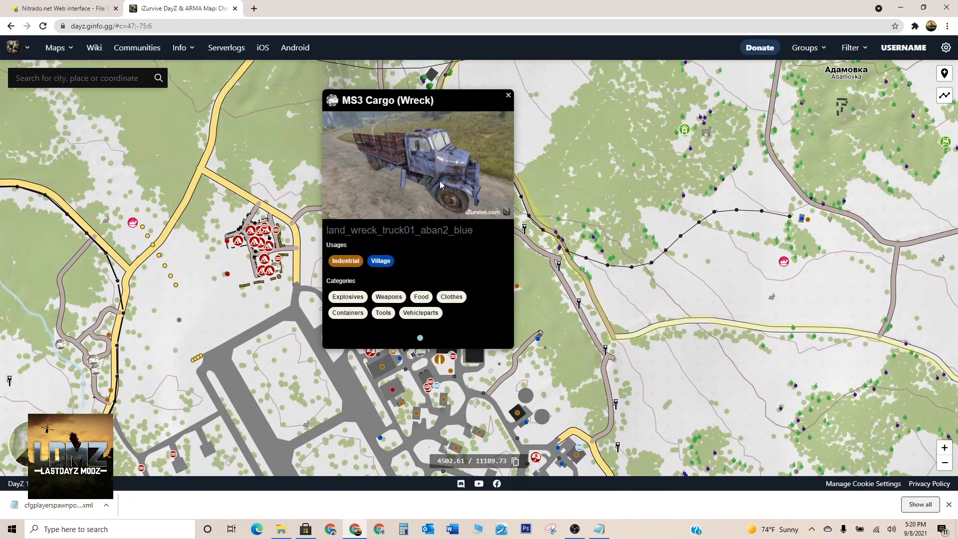
pyautogui.click(508, 95)
# Step: Dismiss the username prompt and copy the map coordinates 4649.41 / 10419.73 beside the Vybor airfield's ATC Tower
pyautogui.scroll(-1, 432, 217)
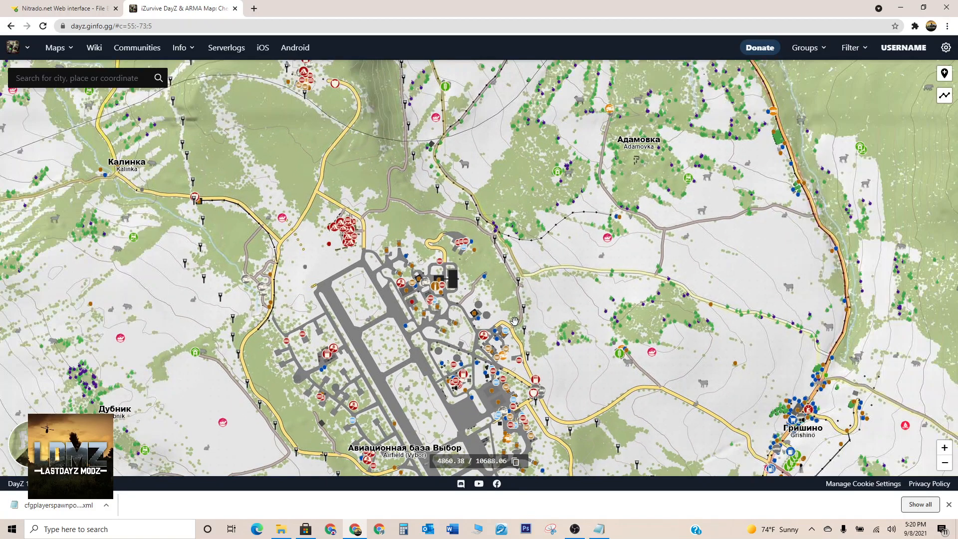
pyautogui.scroll(1, 511, 320)
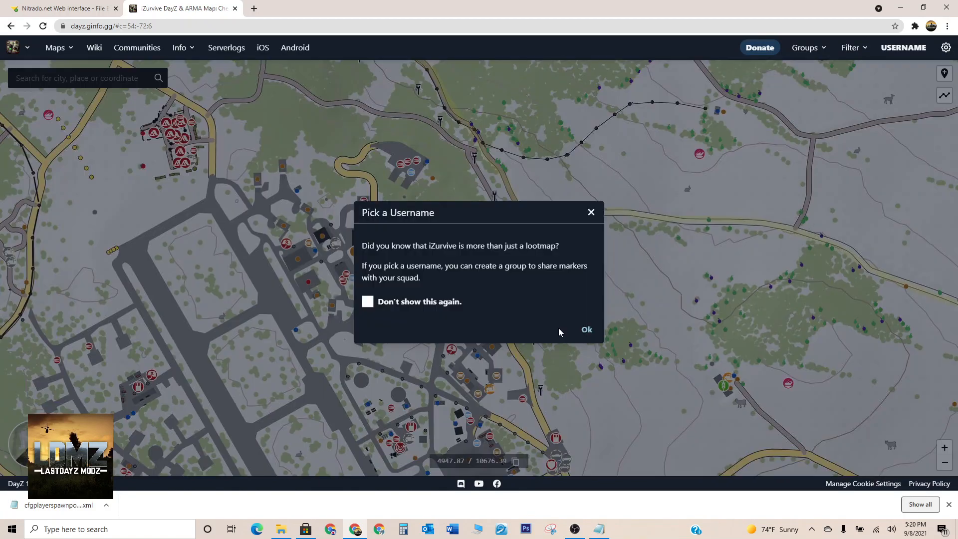
pyautogui.moveTo(560, 307); pyautogui.dragTo(603, 111)
pyautogui.click(592, 211)
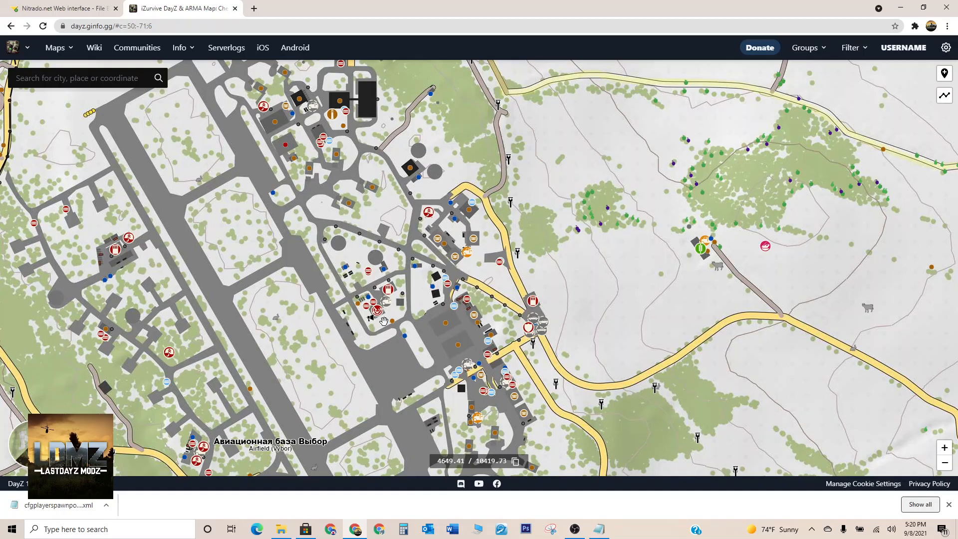
pyautogui.hotkey('ctrl', 'c')
# Step: Switch to Notepad and paste the copied coordinate pair over the x value of the only fresh-spawn position
pyautogui.click(599, 529)
pyautogui.scroll(-3, 252, 259)
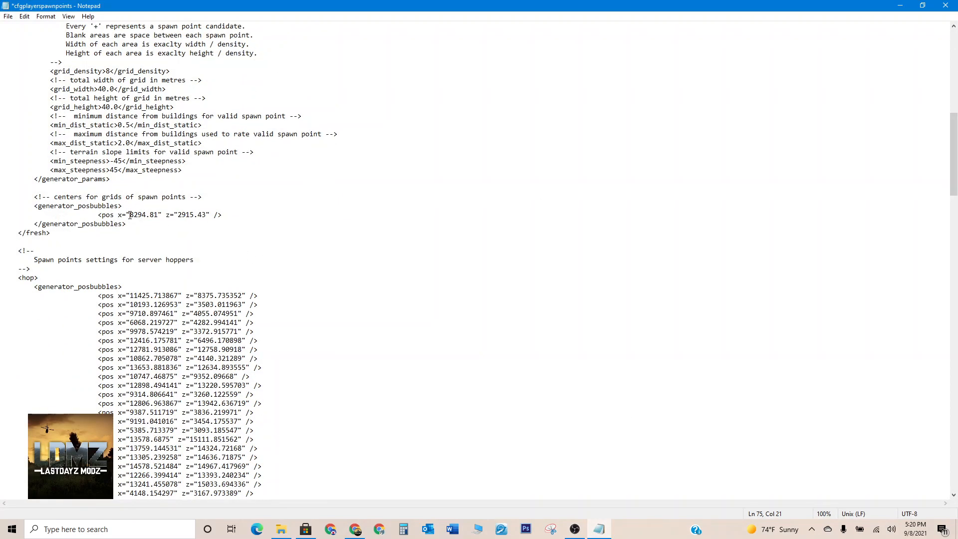
pyautogui.moveTo(131, 215); pyautogui.dragTo(159, 215)
pyautogui.hotkey('ctrl', 'v')
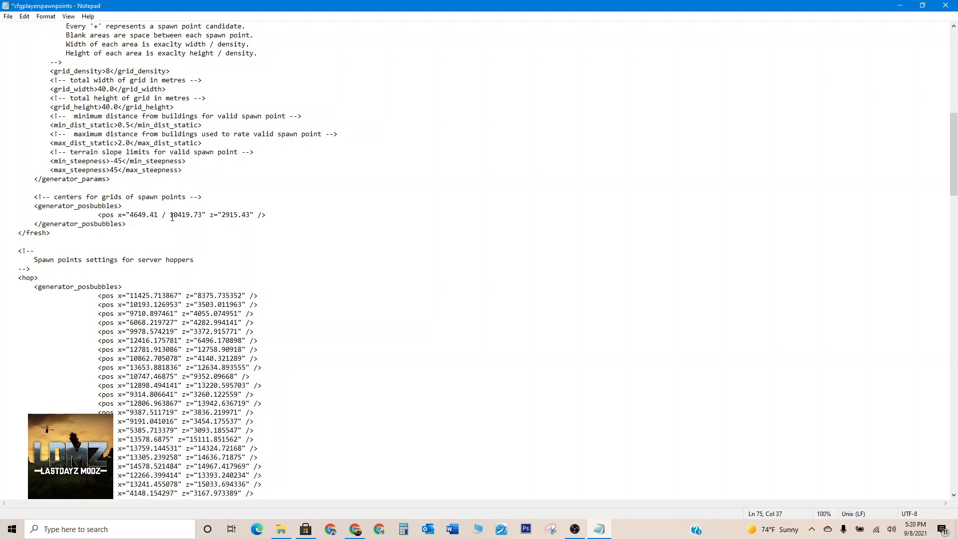
# Step: Move 10419.73 from the x attribute to replace the z value, and remove the leftover slash and spaces so x is 4649.41
pyautogui.moveTo(171, 215); pyautogui.dragTo(201, 216)
pyautogui.rightClick(186, 220)
pyautogui.click(129, 238)
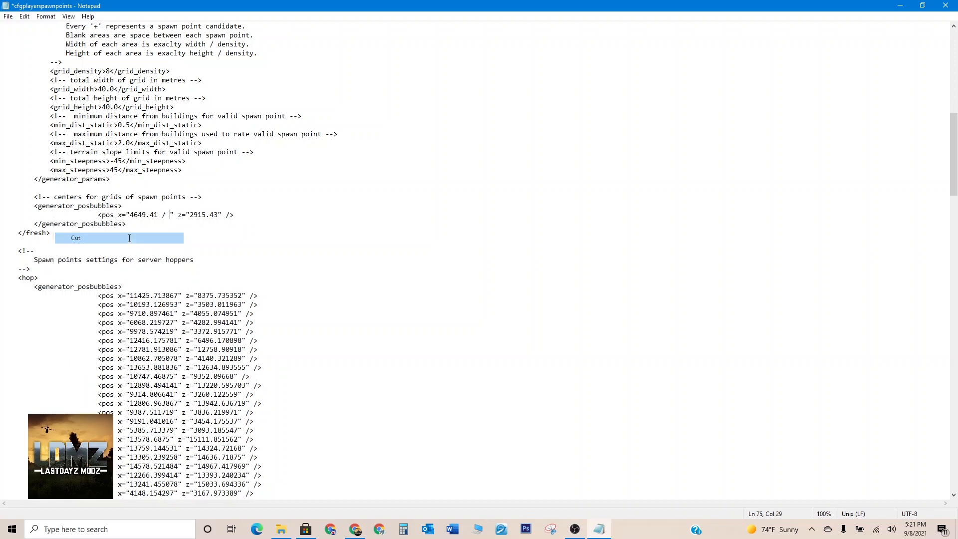
pyautogui.press('BackSpace')
pyautogui.press('BackSpace')
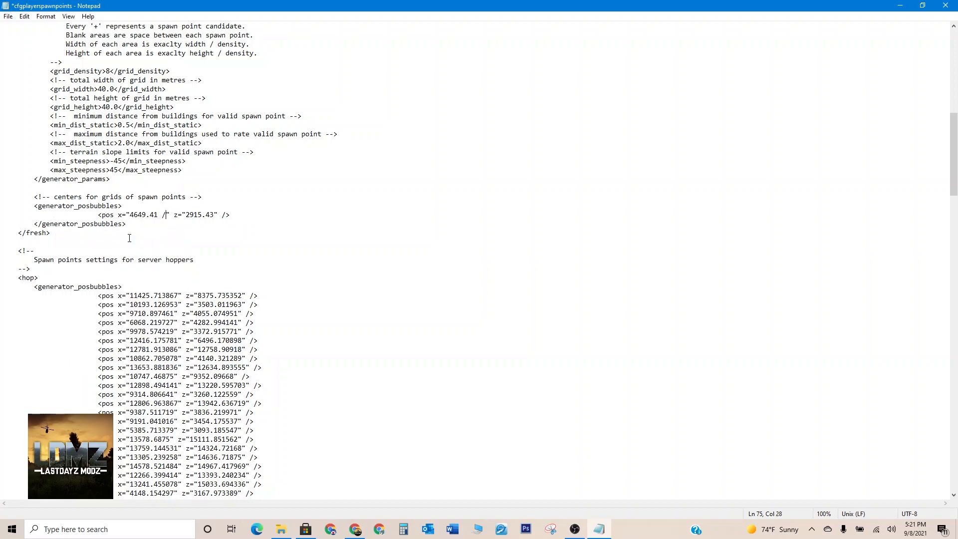
pyautogui.press('BackSpace')
pyautogui.moveTo(179, 214); pyautogui.dragTo(206, 216)
pyautogui.rightClick(196, 218)
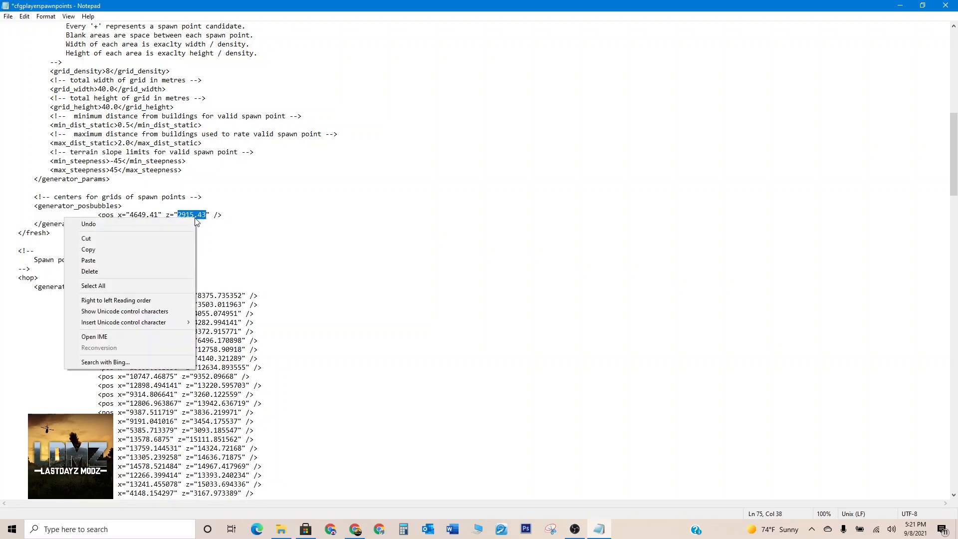
pyautogui.click(93, 259)
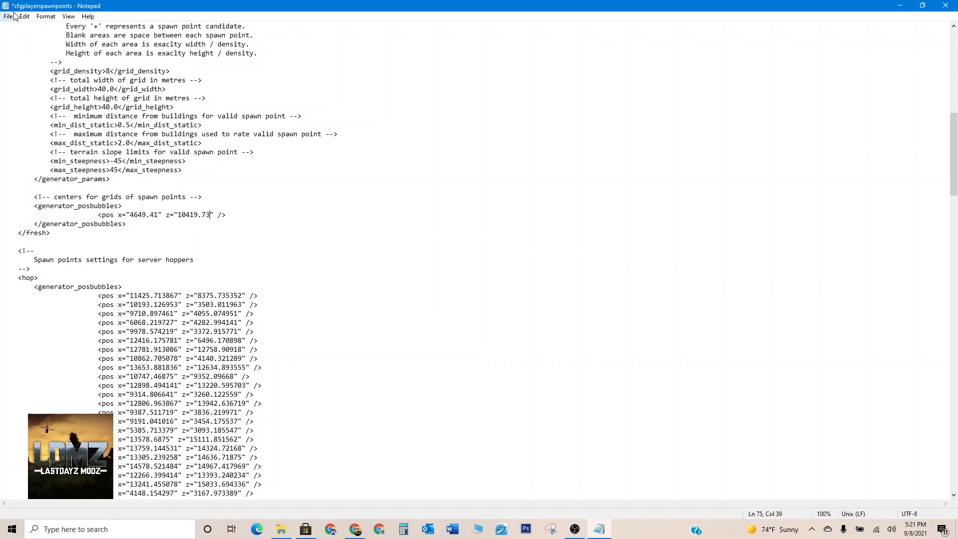
# Step: Duplicate the fresh-spawn pos line onto a new line directly below it in generator_posbubbles
pyautogui.moveTo(226, 215); pyautogui.dragTo(2, 215)
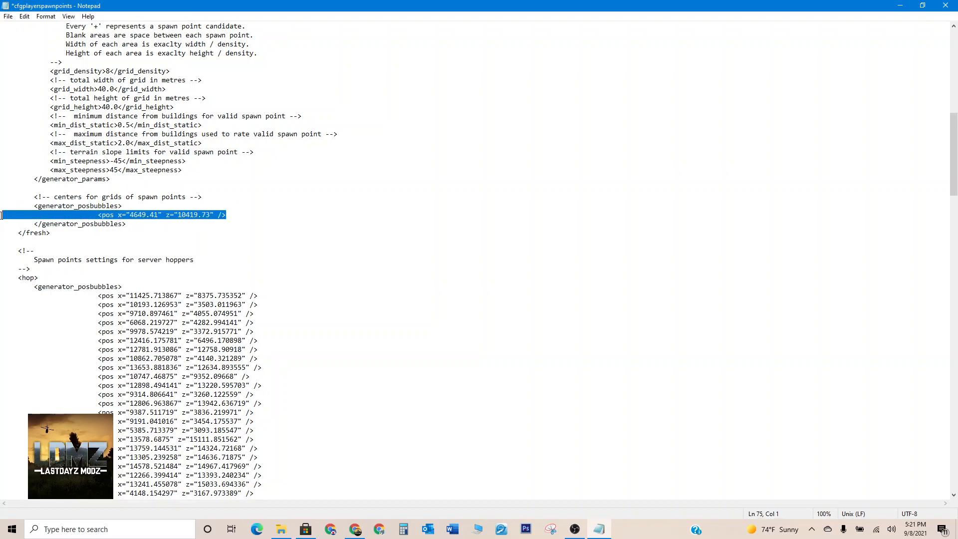
pyautogui.rightClick(23, 213)
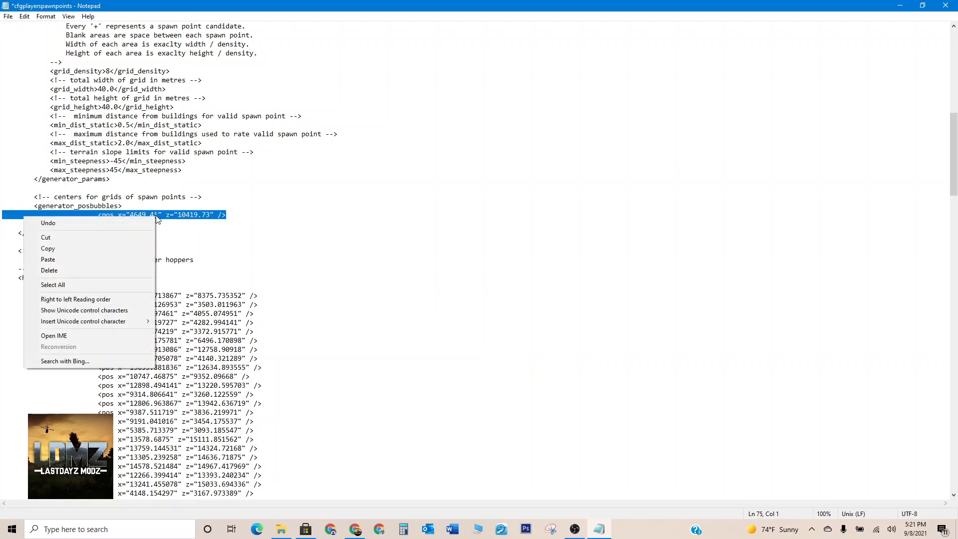
pyautogui.click(77, 244)
pyautogui.click(232, 216)
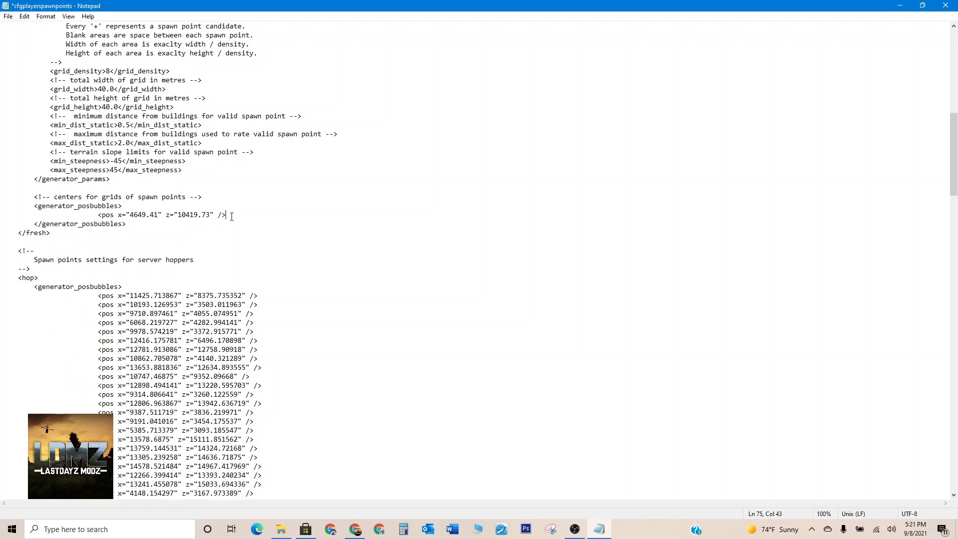
pyautogui.press('Return')
pyautogui.hotkey('ctrl', 'v')
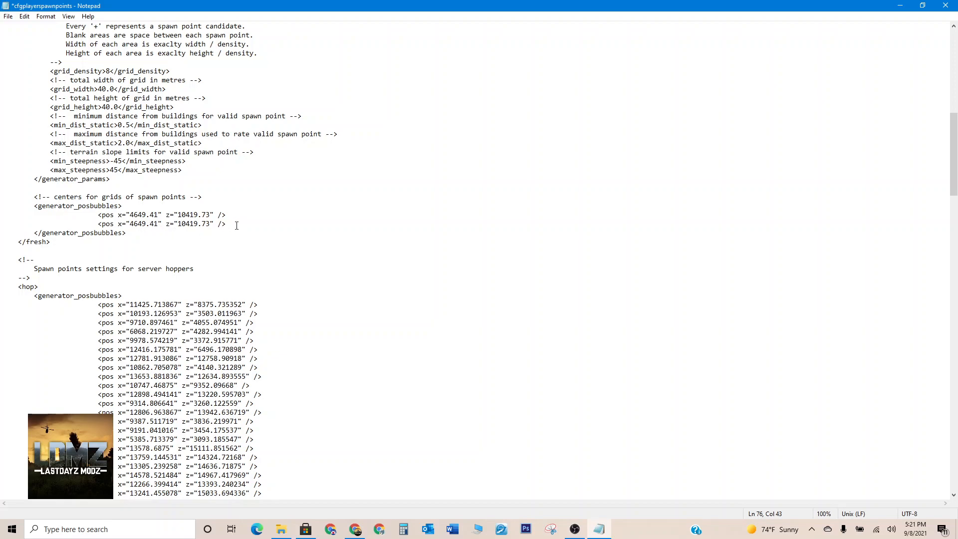
# Step: Switch to the iZurvive map, dismiss the username prompt and copy the coordinates 4149.70 / 11006.95 near the tent camp north of the airfield
pyautogui.click(355, 529)
pyautogui.moveTo(241, 185); pyautogui.dragTo(327, 237)
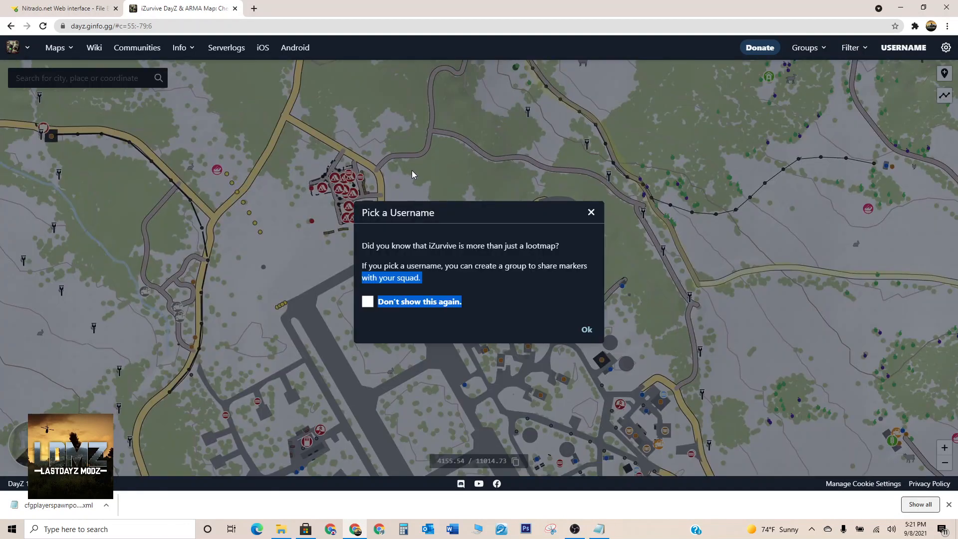
pyautogui.click(590, 212)
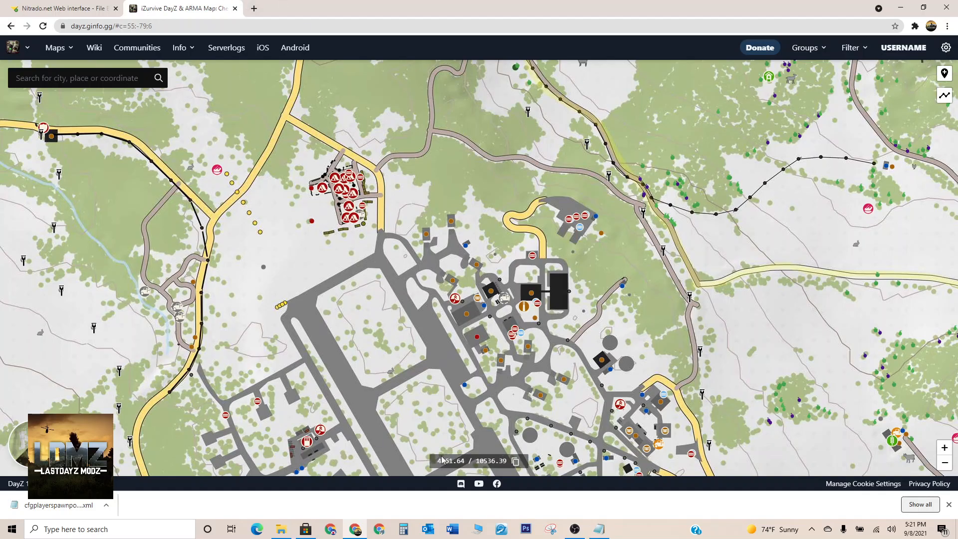
# Step: Switch to Notepad and paste the copied coordinate pair over the x value of the second fresh-spawn pos line
pyautogui.click(599, 529)
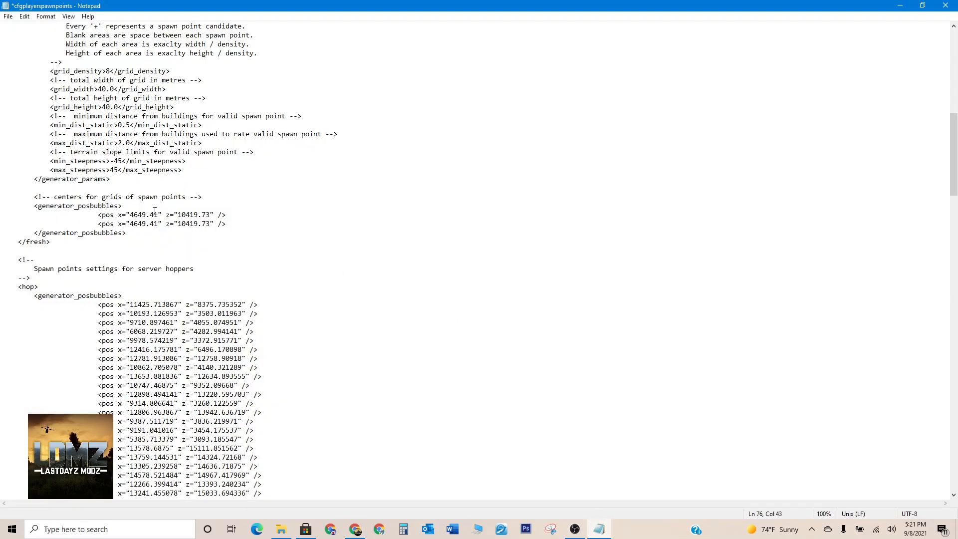
pyautogui.moveTo(129, 224); pyautogui.dragTo(158, 224)
pyautogui.rightClick(152, 224)
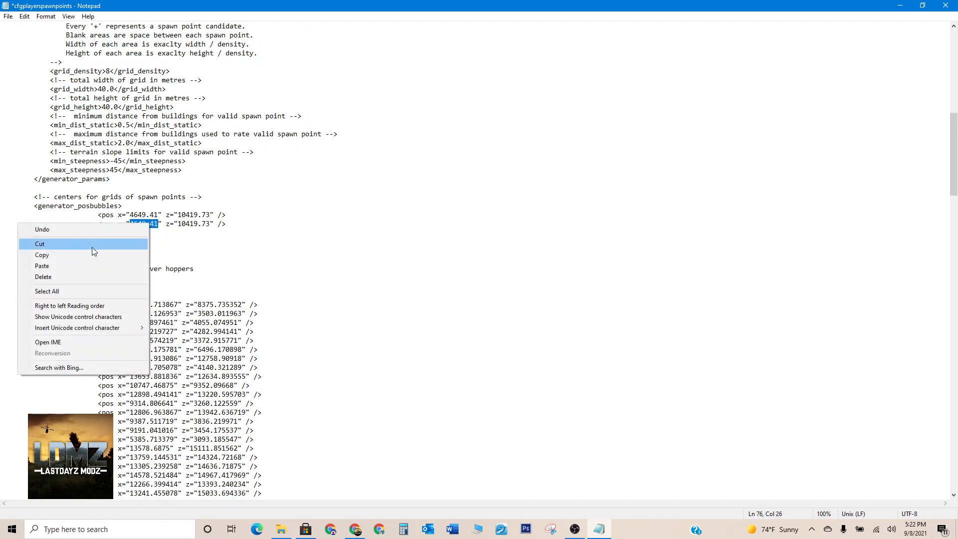
pyautogui.click(83, 262)
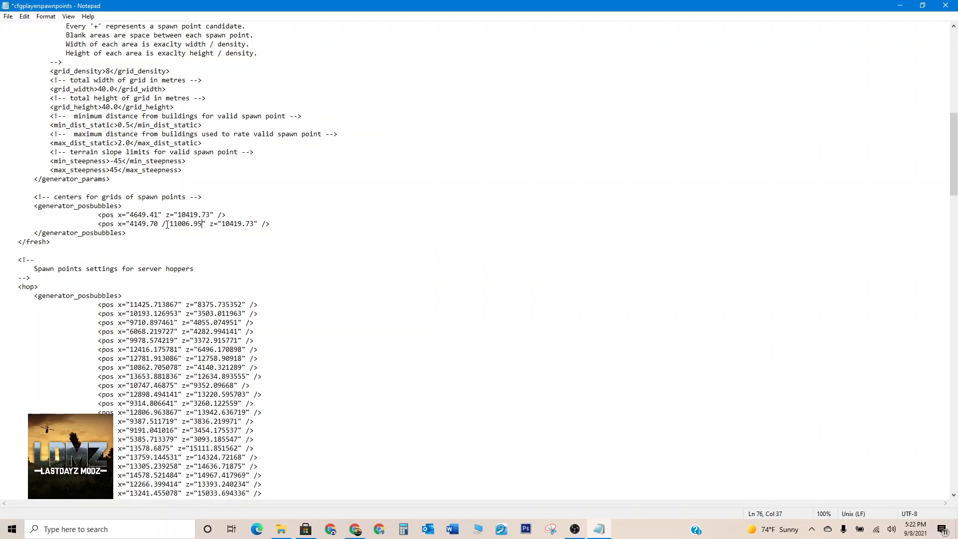
# Step: Move 11006.95 from the second pos line's x attribute to replace its z value, and remove the leftover slash and spaces so x is 4149.70
pyautogui.moveTo(171, 224); pyautogui.dragTo(202, 223)
pyautogui.rightClick(202, 223)
pyautogui.click(155, 247)
pyautogui.press('BackSpace')
pyautogui.press('BackSpace')
pyautogui.press('BackSpace')
pyautogui.moveTo(178, 224); pyautogui.dragTo(210, 224)
pyautogui.rightClick(208, 224)
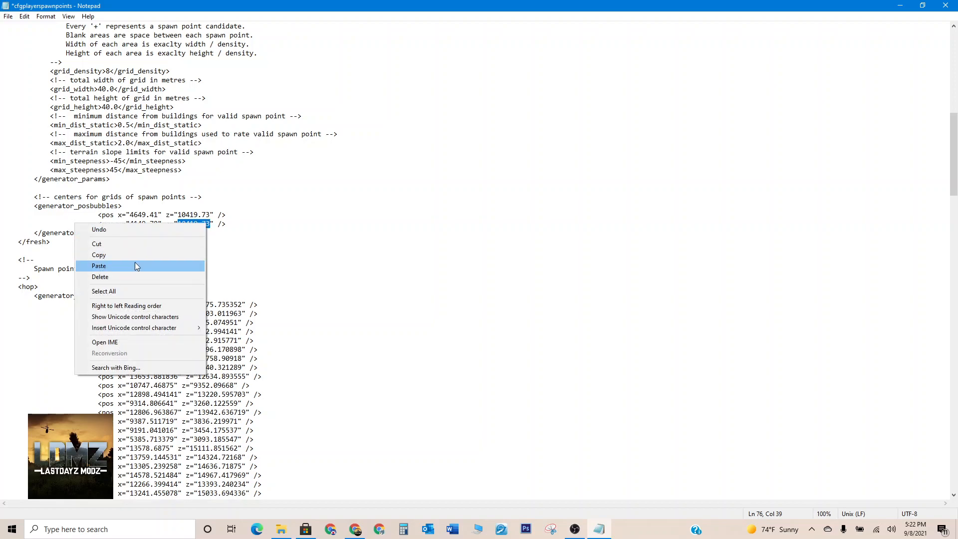
pyautogui.click(135, 265)
pyautogui.click(265, 223)
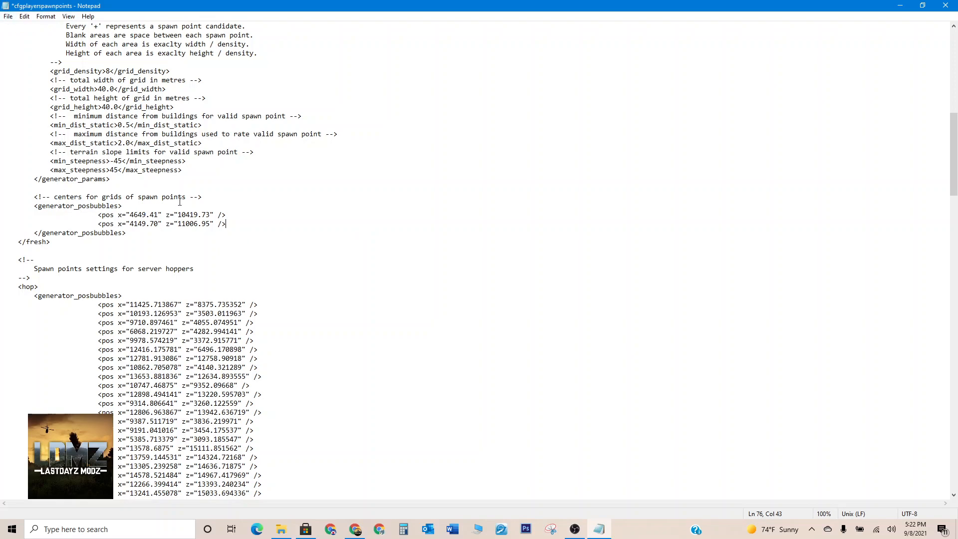
pyautogui.scroll(10, 180, 202)
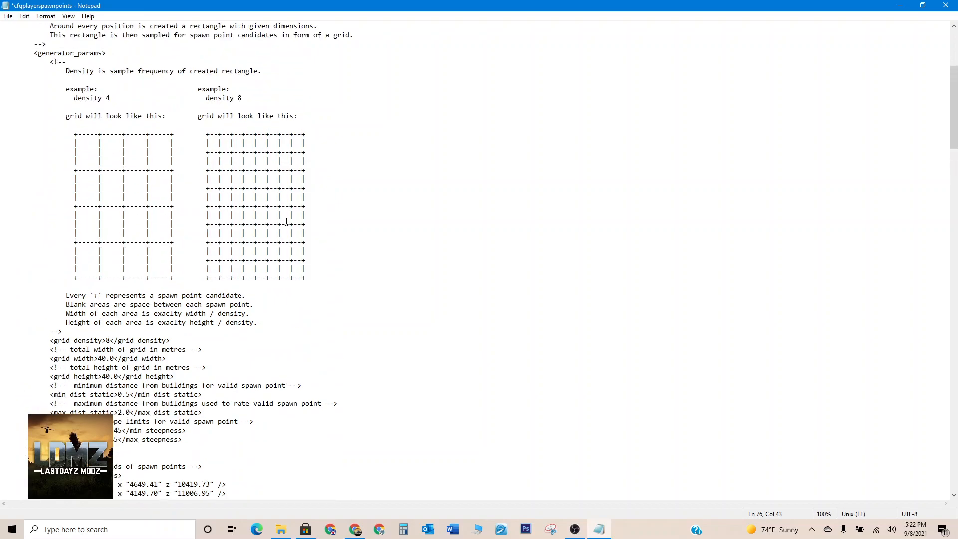
pyautogui.scroll(2, 286, 221)
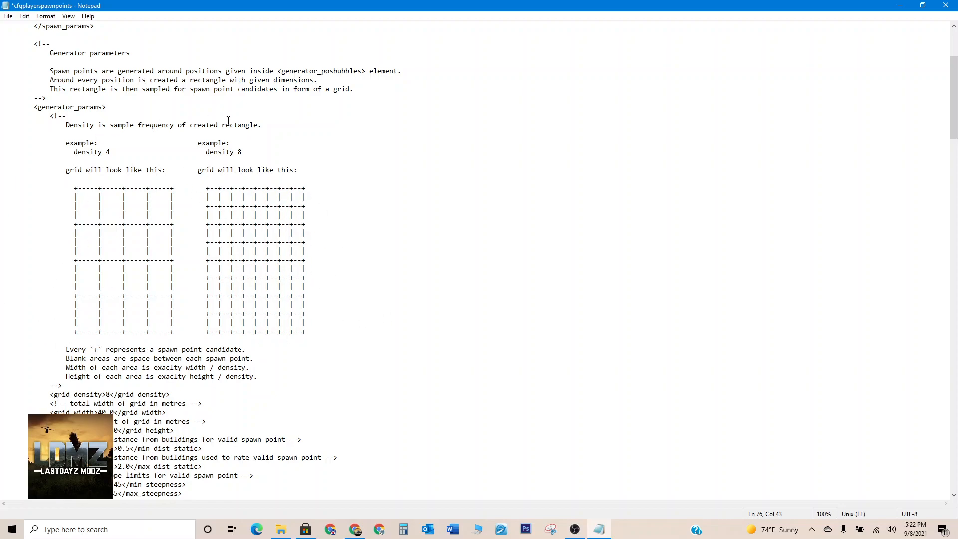
pyautogui.scroll(-13, 396, 219)
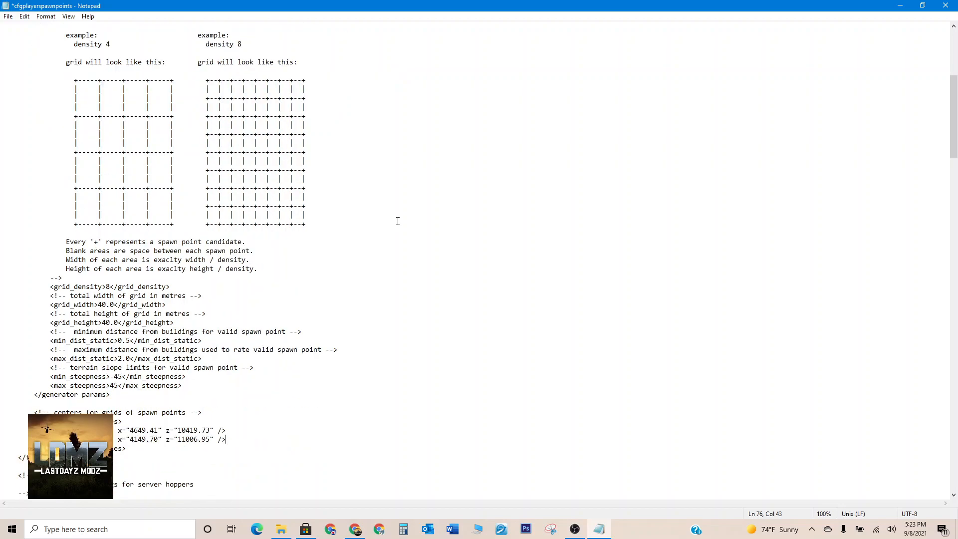